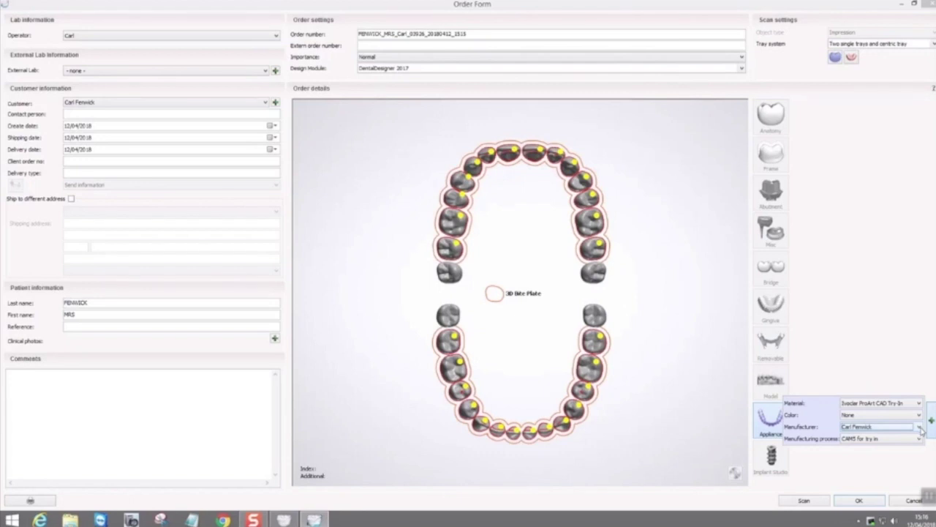
Step: Review the manufacturing process options for the 3D bite plate appliance, keeping CAM5 for try in
{"action": "left_click", "coordinate": [919, 439]}
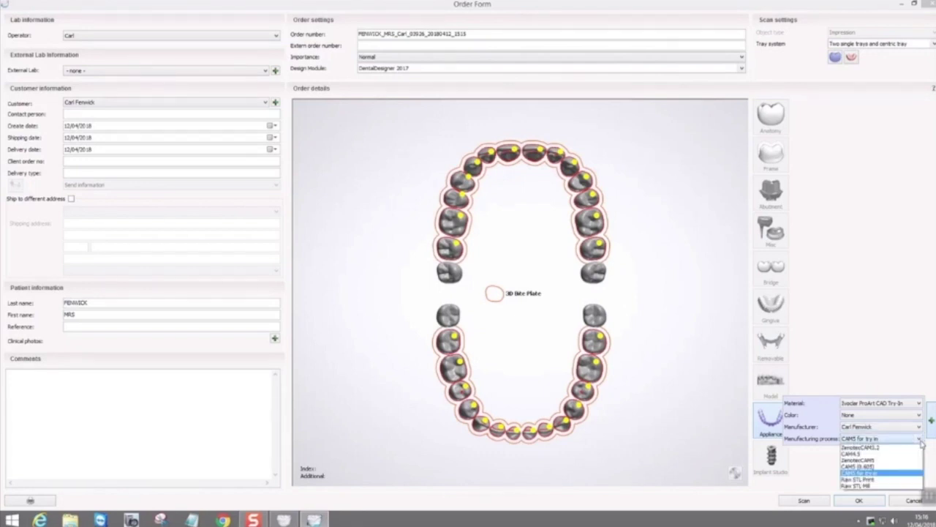
{"action": "left_click", "coordinate": [920, 441]}
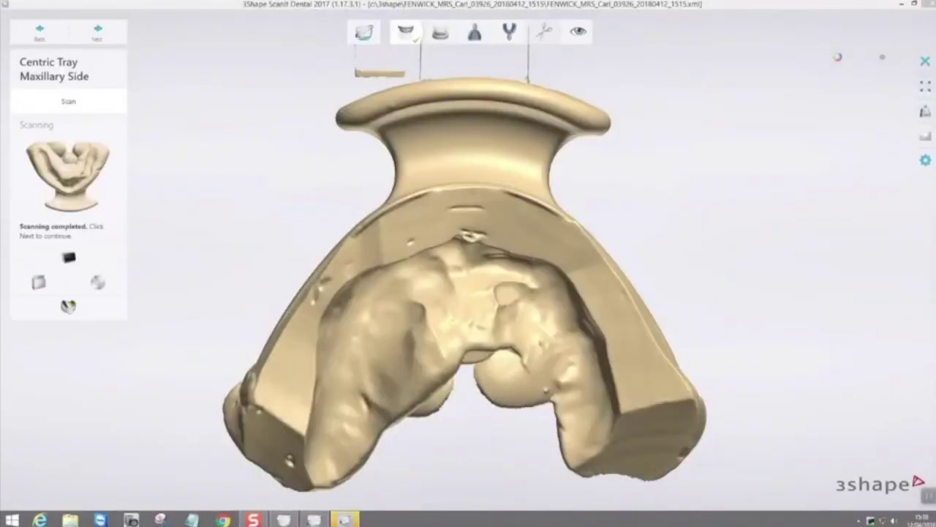
Step: Inspect the maxillary-side scan of the centric tray and continue to the following scan stage
{"action": "right_click_drag", "start_coordinate": [469, 304], "coordinate": [437, 226]}
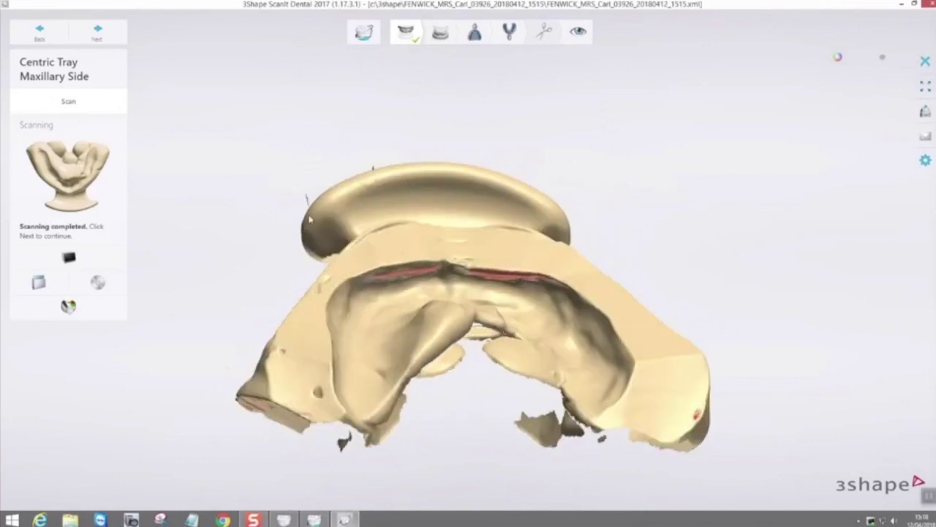
{"action": "left_click", "coordinate": [107, 38]}
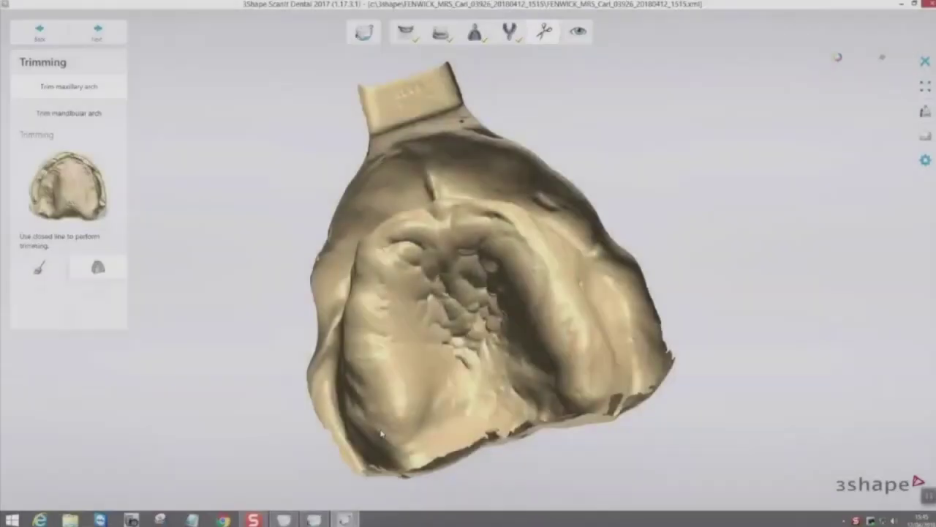
Step: Start the maxillary arch trim line at the back of one buccal border and run it forward along the sulcus
{"action": "scroll", "coordinate": [351, 439], "scroll_direction": "up", "scroll_amount": 5}
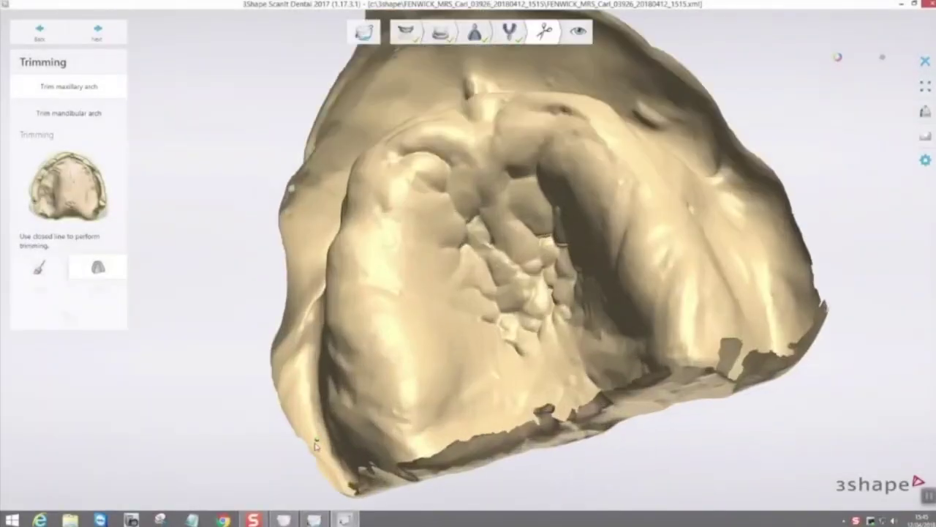
{"action": "left_click", "coordinate": [314, 444]}
{"action": "left_click", "coordinate": [298, 302]}
{"action": "left_click", "coordinate": [313, 213]}
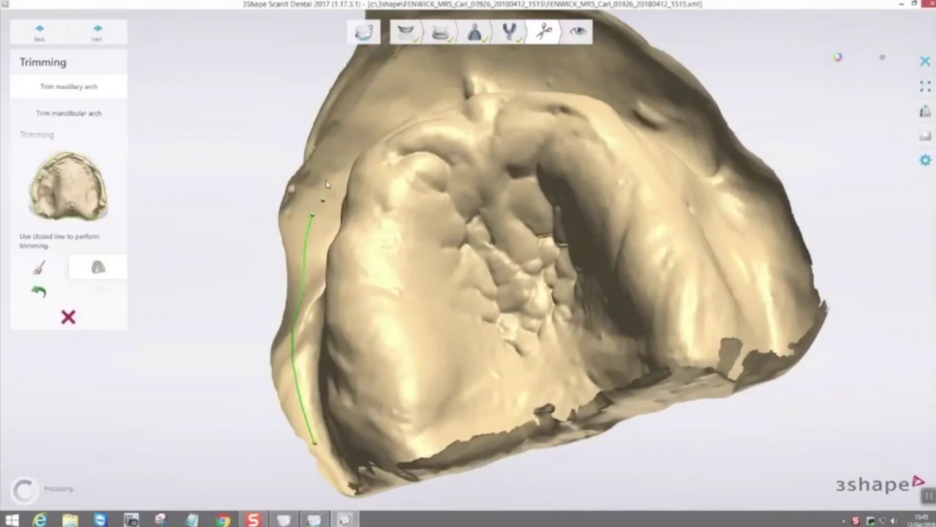
{"action": "left_click", "coordinate": [342, 147]}
{"action": "right_click_drag", "start_coordinate": [349, 147], "coordinate": [383, 126]}
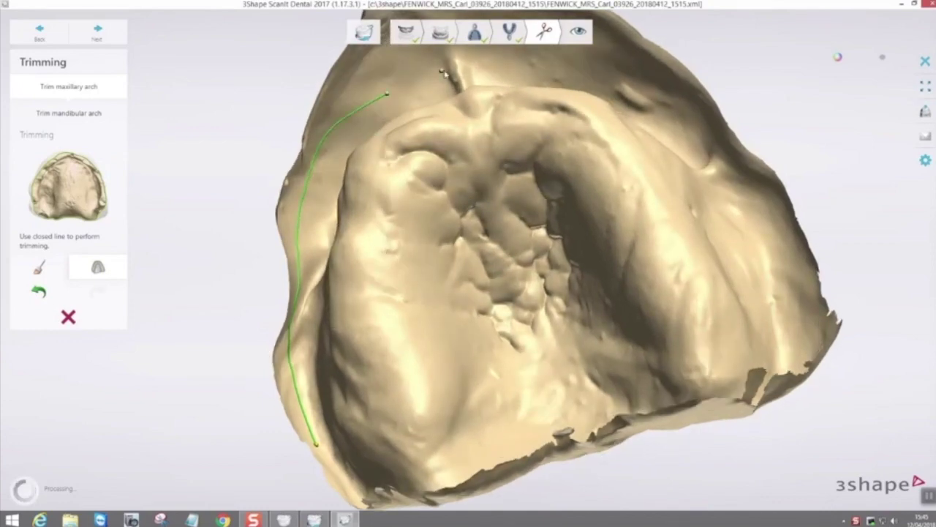
Step: Continue the maxillary trim line across the front past the midline frenum and back along the opposite buccal border
{"action": "left_click", "coordinate": [443, 71]}
{"action": "left_click", "coordinate": [525, 61]}
{"action": "left_click", "coordinate": [619, 86]}
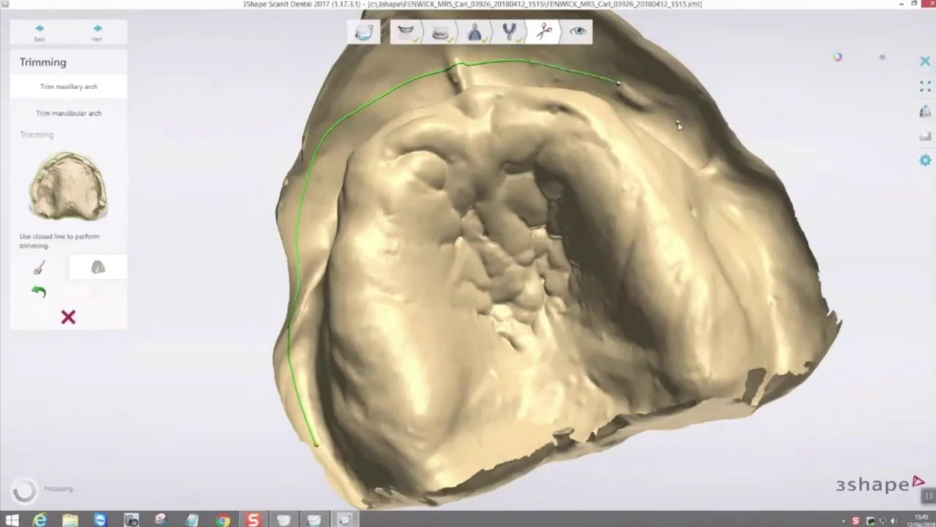
{"action": "left_click", "coordinate": [708, 144]}
{"action": "left_click", "coordinate": [755, 185]}
{"action": "left_click", "coordinate": [799, 275]}
Step: Carry the maxillary trim line around the second tuberosity and across the posterior border of the palate
{"action": "right_click_drag", "start_coordinate": [800, 275], "coordinate": [786, 377]}
{"action": "left_click", "coordinate": [786, 379]}
{"action": "left_click", "coordinate": [757, 413]}
{"action": "left_click", "coordinate": [711, 417]}
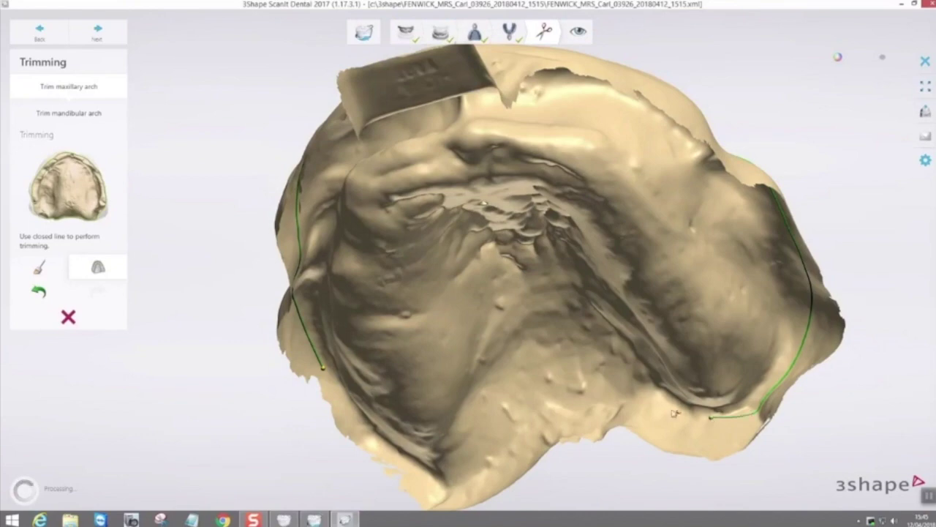
{"action": "left_click", "coordinate": [637, 391]}
{"action": "left_click", "coordinate": [596, 371]}
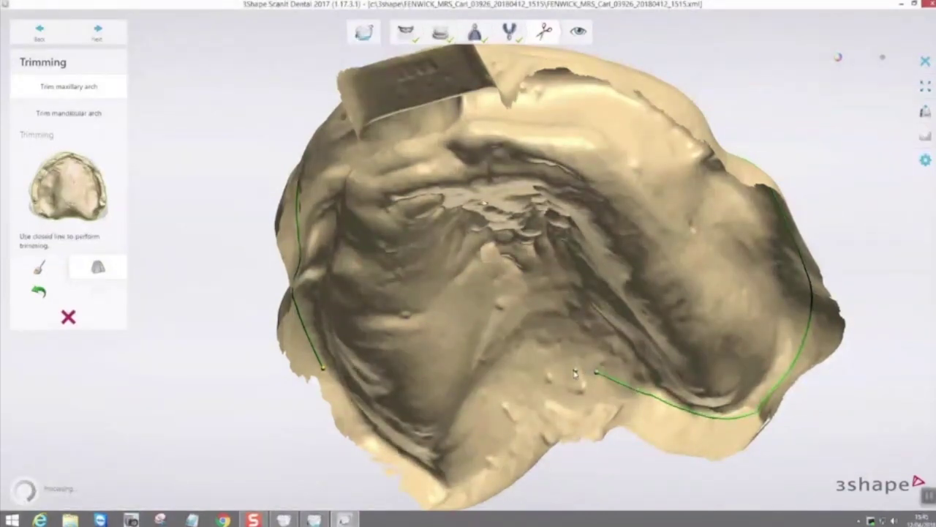
{"action": "left_click", "coordinate": [534, 373]}
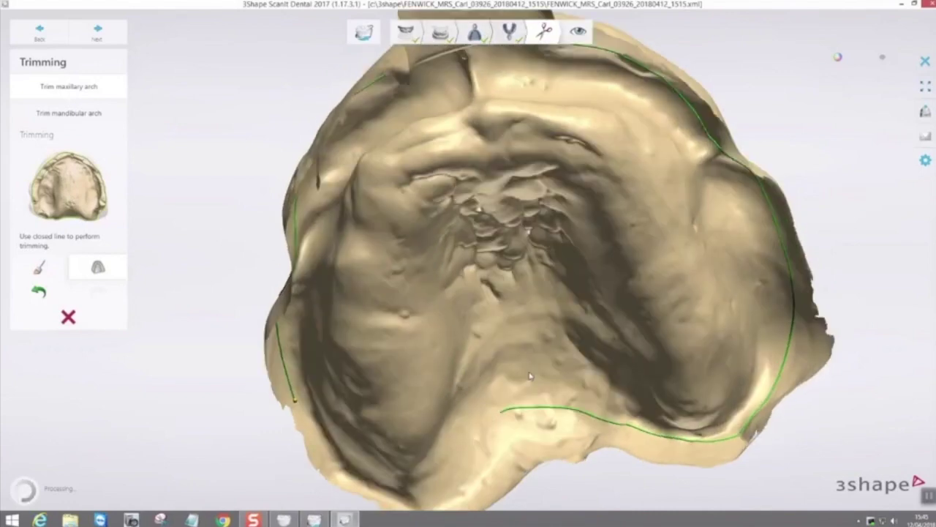
Step: Close the maxillary trim line around the first tuberosity at its starting point and check the trimmed area
{"action": "left_click", "coordinate": [455, 467]}
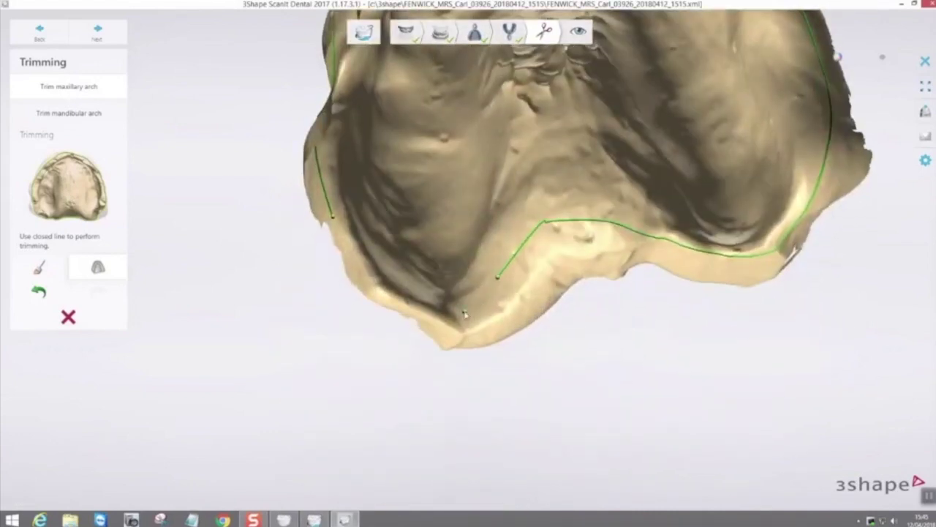
{"action": "left_click", "coordinate": [463, 313]}
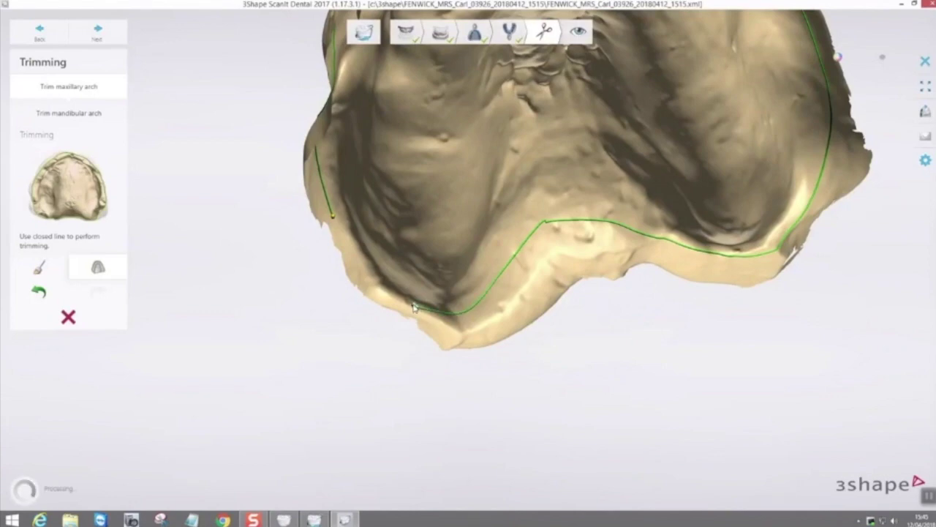
{"action": "left_click", "coordinate": [364, 279]}
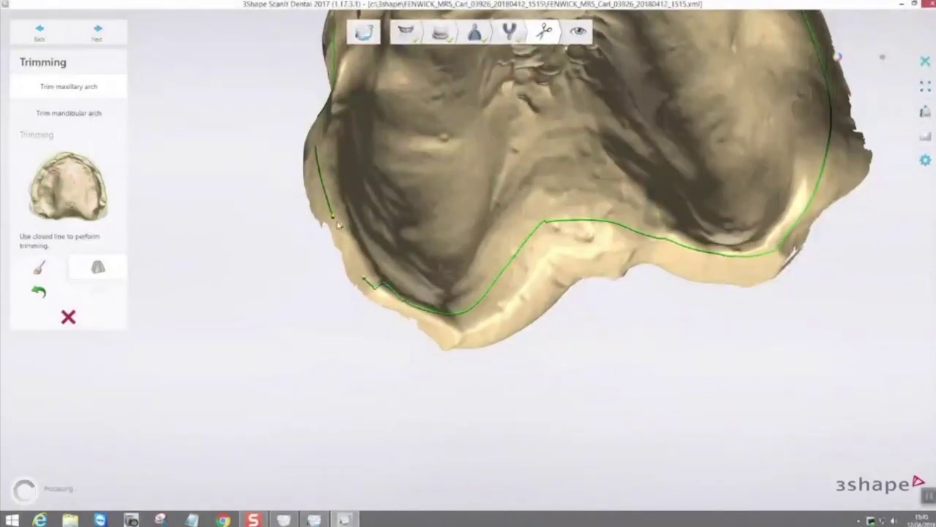
{"action": "left_click", "coordinate": [333, 218]}
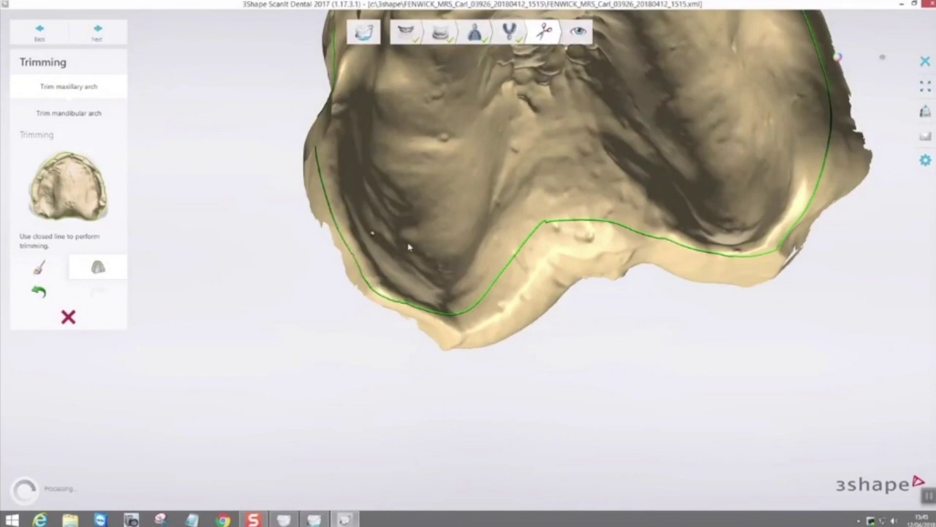
{"action": "right_click_drag", "start_coordinate": [505, 209], "coordinate": [439, 333]}
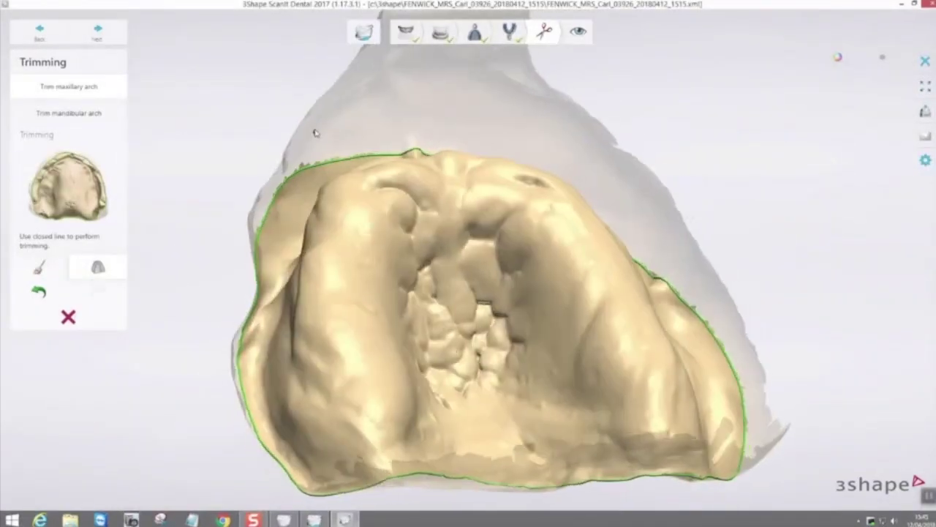
{"action": "scroll", "coordinate": [330, 167], "scroll_direction": "up", "scroll_amount": 3}
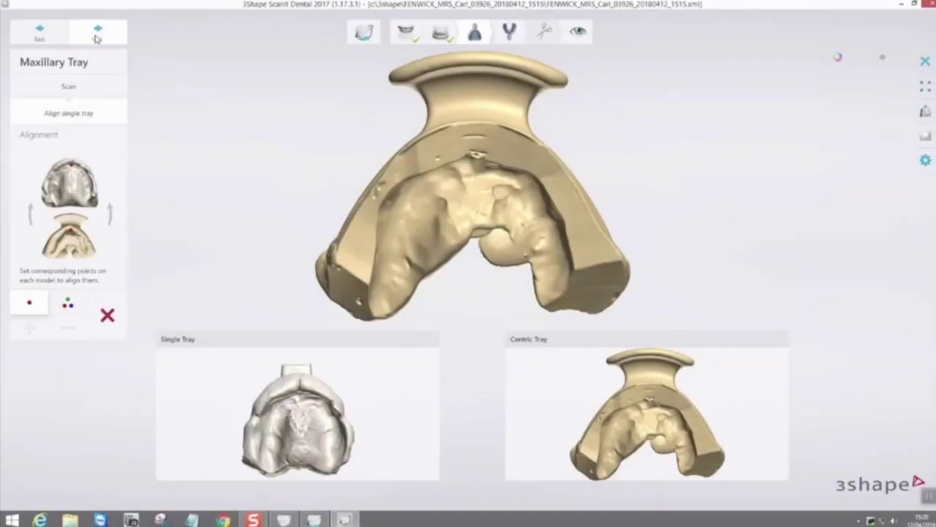
Step: Align the single maxillary tray to the centric tray with three-point alignment and check the overlap
{"action": "mouse_move", "coordinate": [381, 439]}
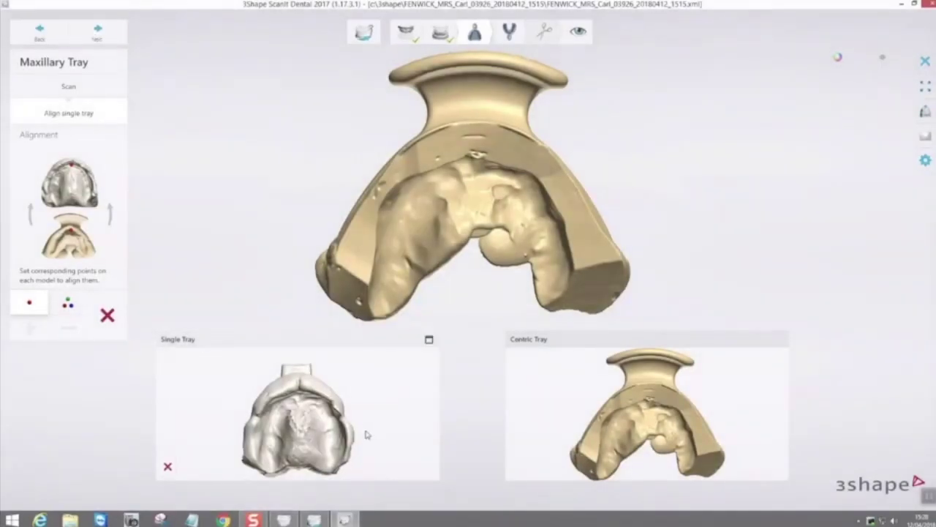
{"action": "left_click", "coordinate": [68, 302]}
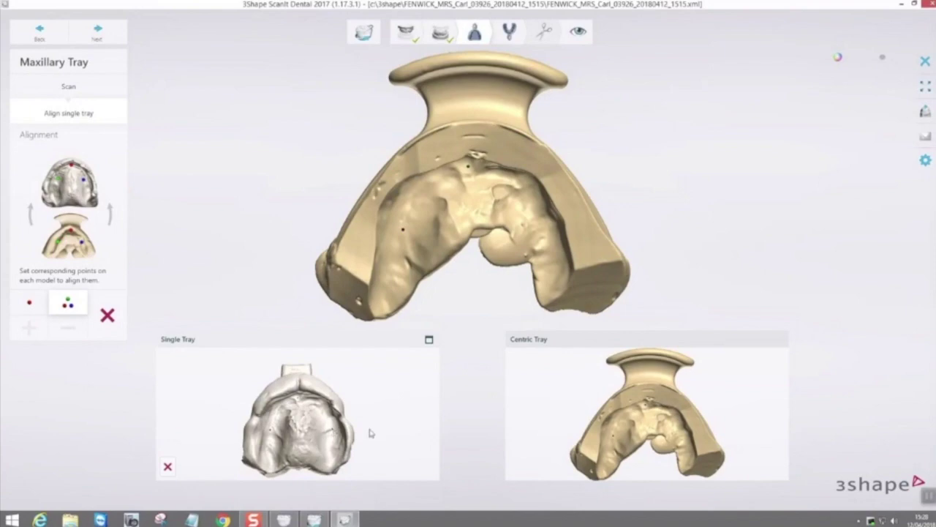
{"action": "left_click", "coordinate": [682, 440]}
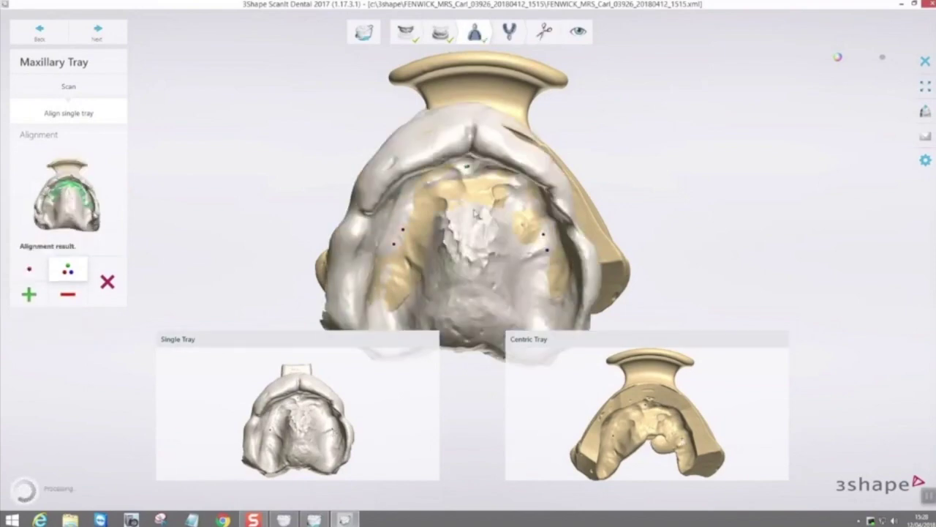
{"action": "scroll", "coordinate": [477, 212], "scroll_direction": "up", "scroll_amount": 4}
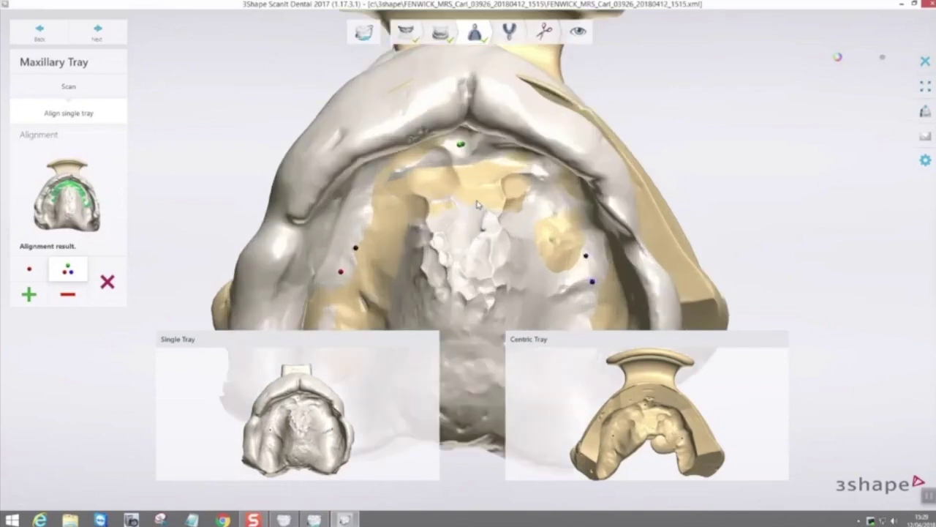
{"action": "scroll", "coordinate": [477, 205], "scroll_direction": "up", "scroll_amount": 2}
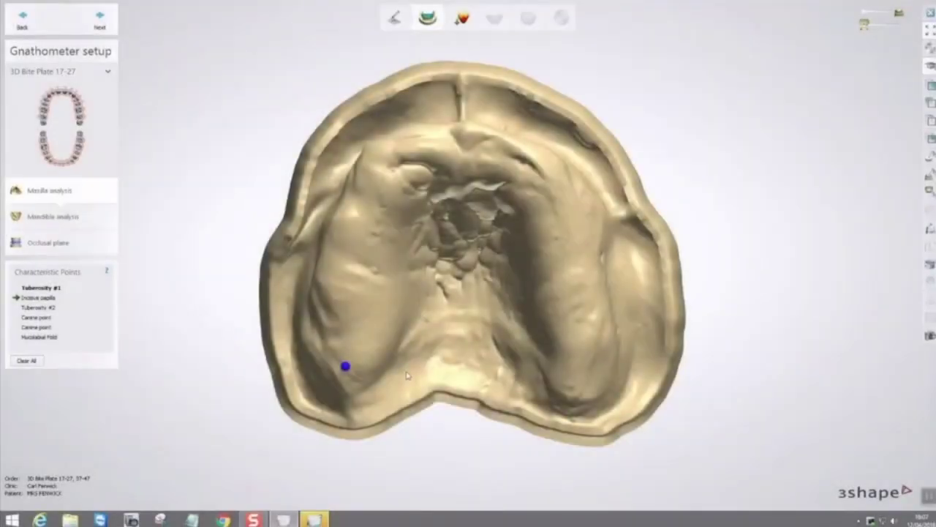
Step: Place the incisive papilla, second tuberosity, both canine points and the mucolabial fold on the maxillary model
{"action": "left_click", "coordinate": [468, 139]}
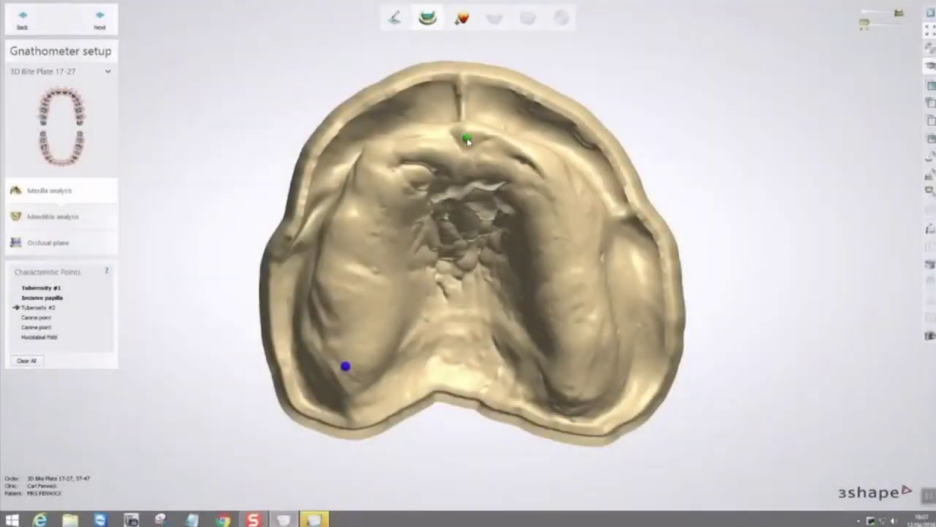
{"action": "left_click", "coordinate": [577, 382]}
{"action": "left_click", "coordinate": [377, 161]}
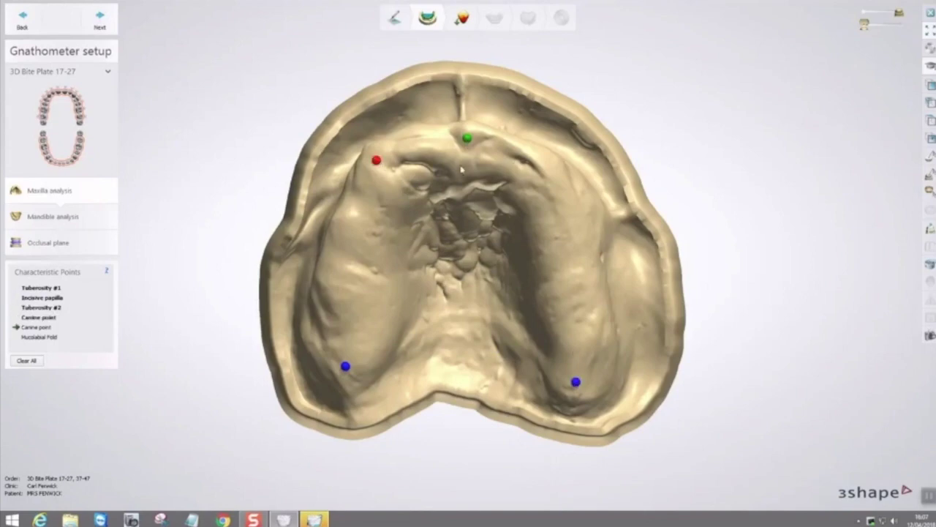
{"action": "left_click", "coordinate": [539, 164]}
{"action": "right_click_drag", "start_coordinate": [579, 138], "coordinate": [496, 188]}
{"action": "left_click", "coordinate": [509, 158]}
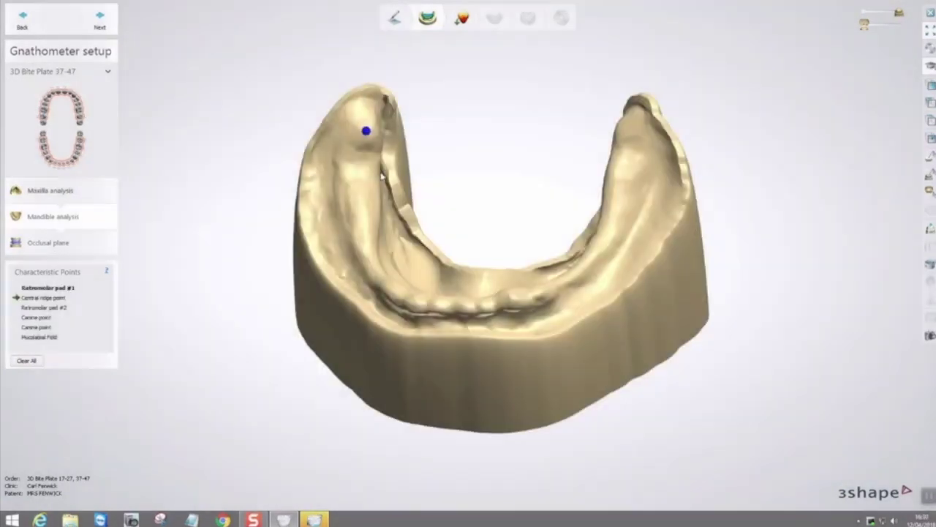
Step: Mark the central ridge point, the second retromolar pad and both canine points on the mandibular model
{"action": "right_click_drag", "start_coordinate": [382, 175], "coordinate": [531, 412]}
{"action": "left_click", "coordinate": [482, 373]}
{"action": "left_click", "coordinate": [670, 158]}
{"action": "right_click_drag", "start_coordinate": [659, 178], "coordinate": [615, 206]}
{"action": "left_click", "coordinate": [537, 389]}
{"action": "left_click", "coordinate": [393, 370]}
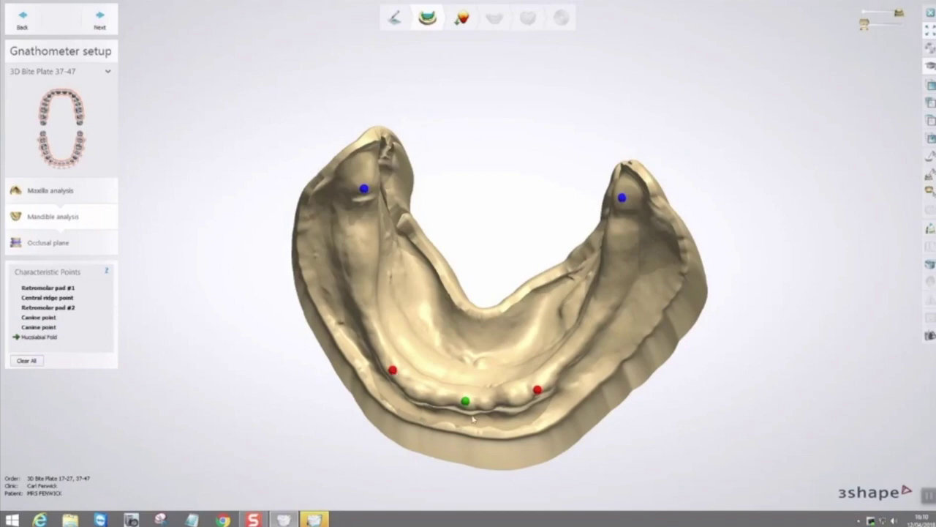
Step: Place the mucolabial fold point in the anterior sulcus of the mandibular model and check the marked points
{"action": "scroll", "coordinate": [482, 422], "scroll_direction": "up", "scroll_amount": 3}
{"action": "right_click_drag", "start_coordinate": [499, 427], "coordinate": [511, 406]}
{"action": "left_click", "coordinate": [555, 316]}
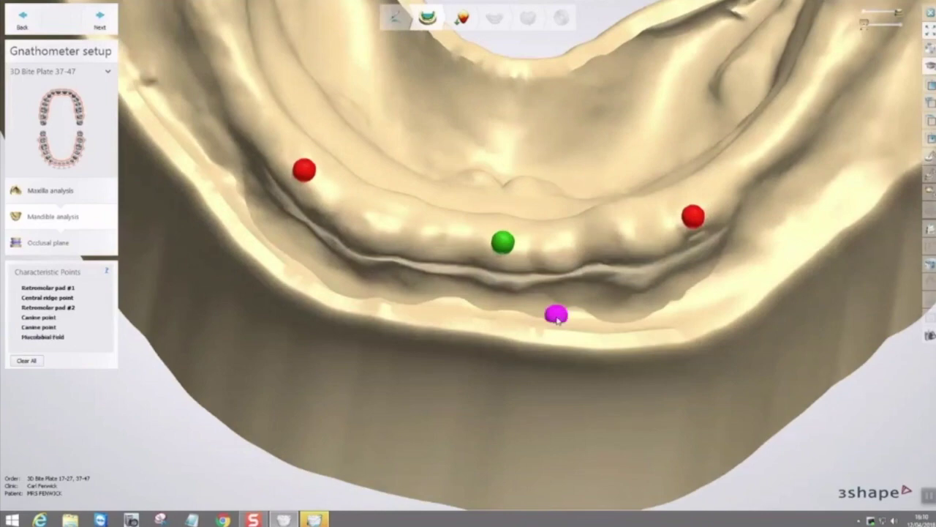
{"action": "scroll", "coordinate": [512, 333], "scroll_direction": "down", "scroll_amount": 4}
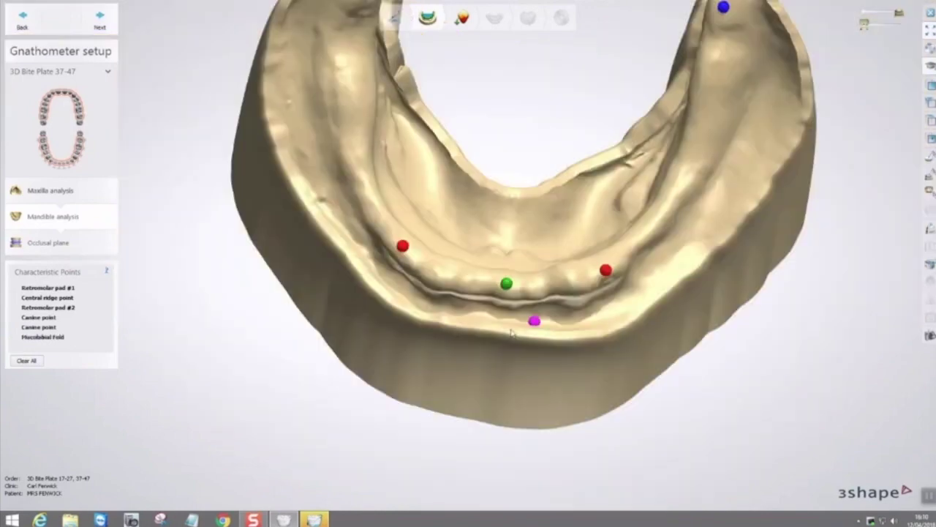
{"action": "scroll", "coordinate": [512, 333], "scroll_direction": "down", "scroll_amount": 2}
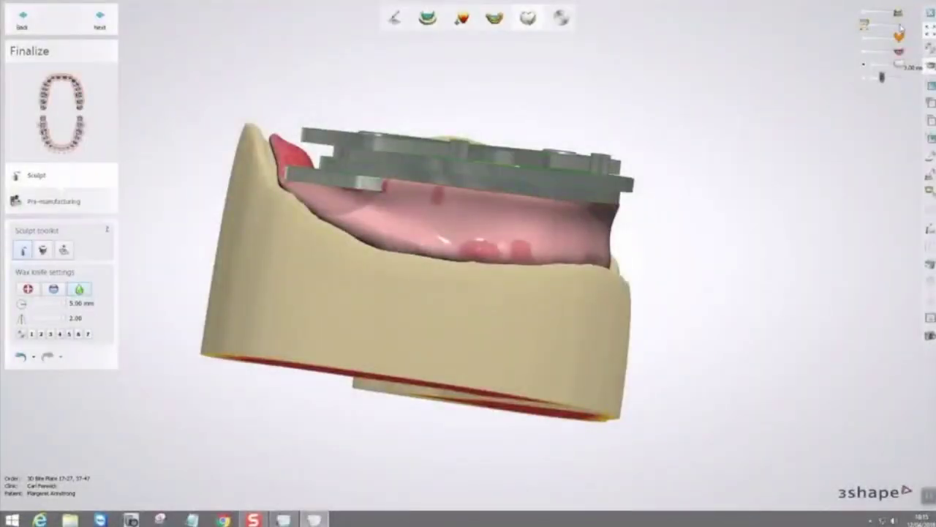
Step: Show the upper model with the bite plates and examine the assembly from the side
{"action": "left_click", "coordinate": [900, 26]}
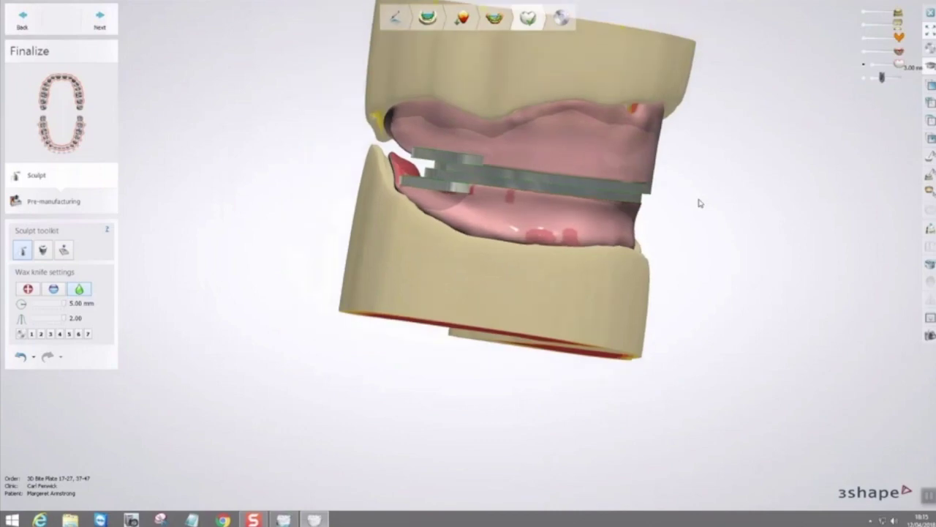
{"action": "right_click_drag", "start_coordinate": [419, 250], "coordinate": [406, 321]}
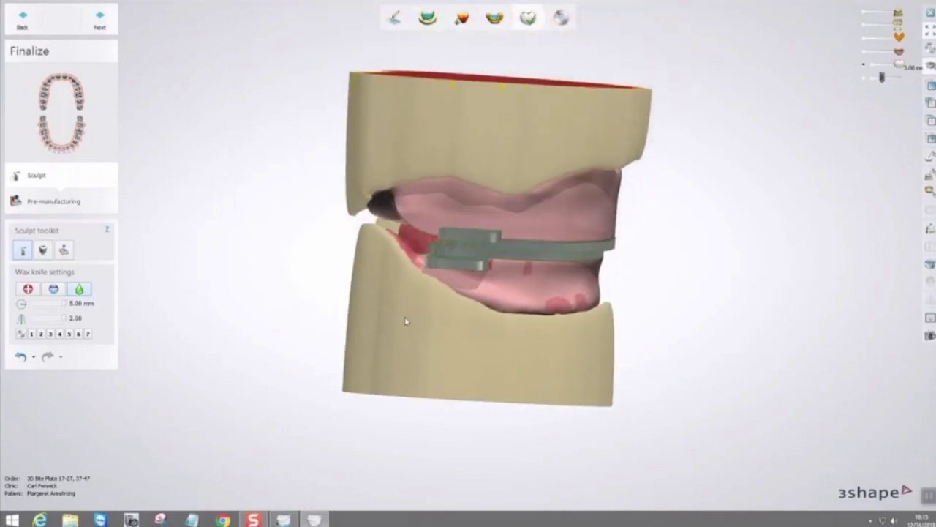
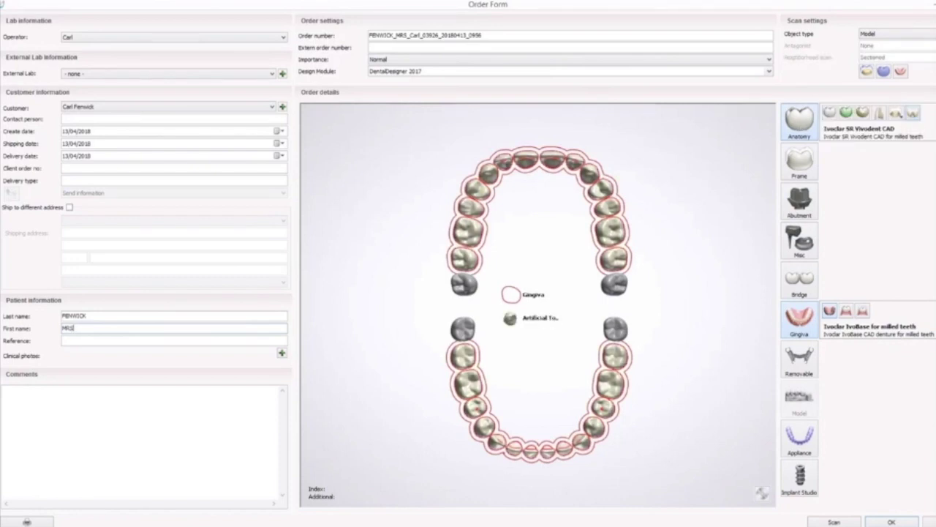
Step: Set the artificial teeth's material to Ivoclar SR Vivodent CAD and their colour to A1
{"action": "mouse_move", "coordinate": [932, 131]}
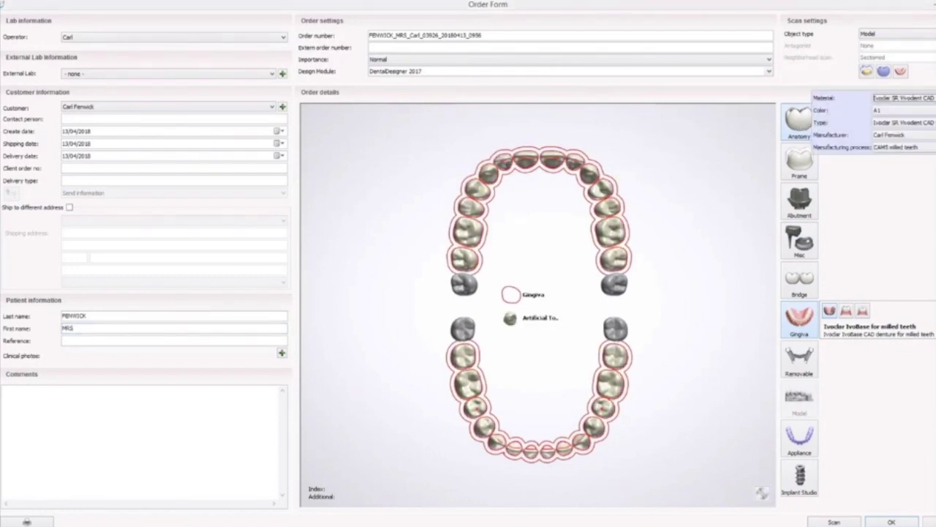
{"action": "left_click", "coordinate": [930, 97]}
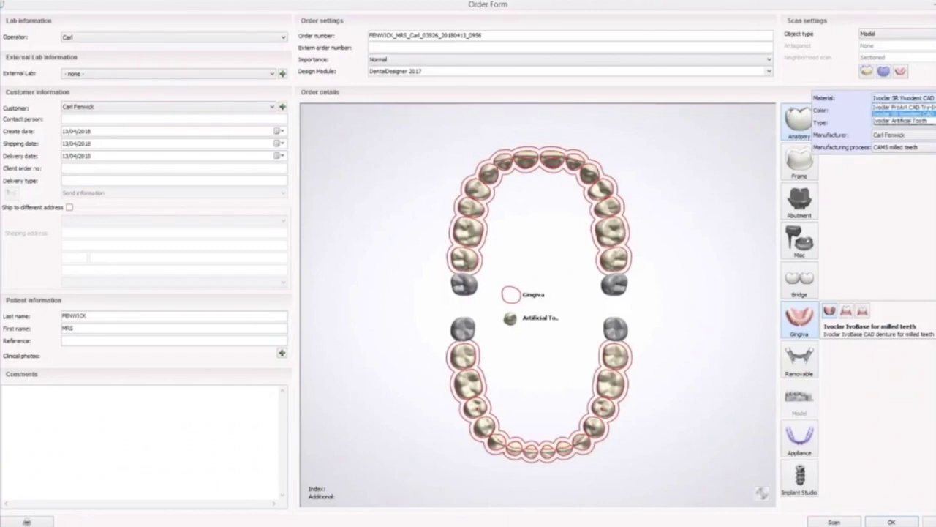
{"action": "key", "text": "Return"}
{"action": "key", "text": "Tab"}
{"action": "key", "text": "alt+Down"}
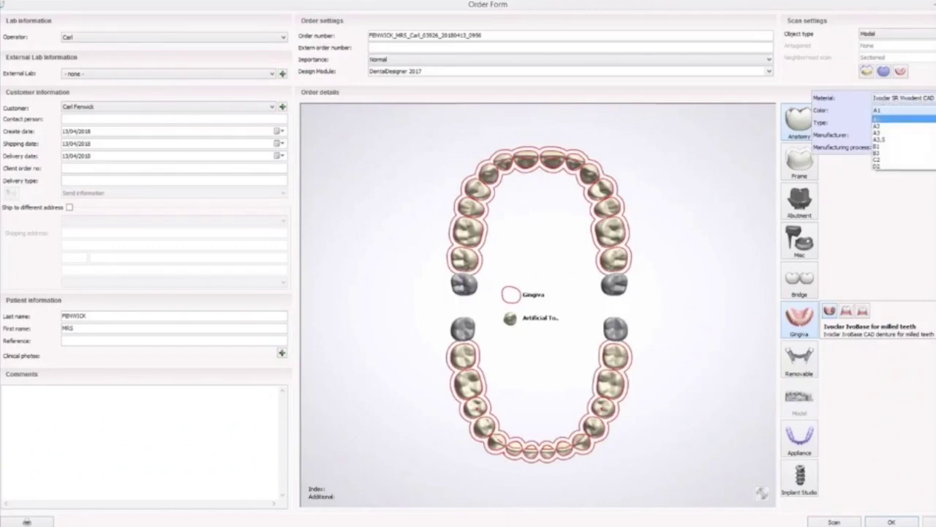
{"action": "key", "text": "Return"}
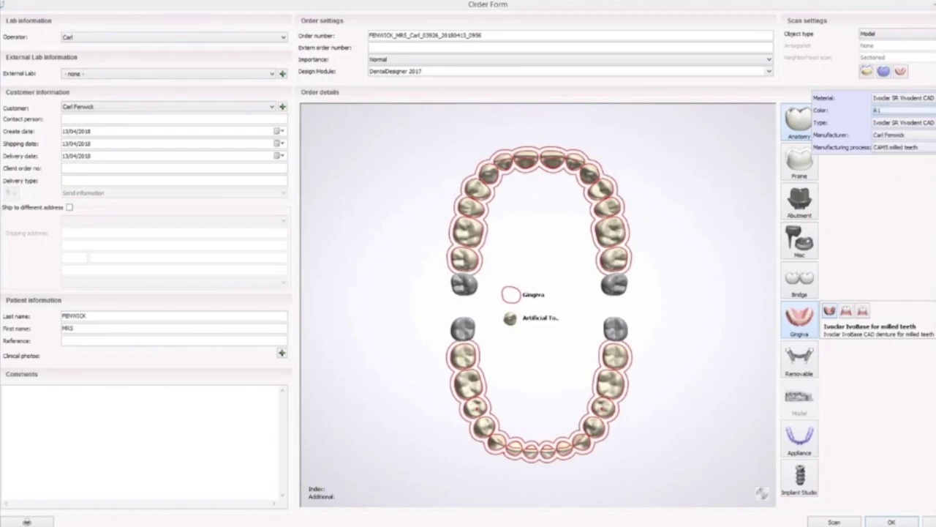
Step: Set the artificial teeth's type to Ivoclar SR Vivodent CAD and their manufacturing process to CAM5 milled teeth
{"action": "key", "text": "Tab"}
{"action": "key", "text": "alt+Down"}
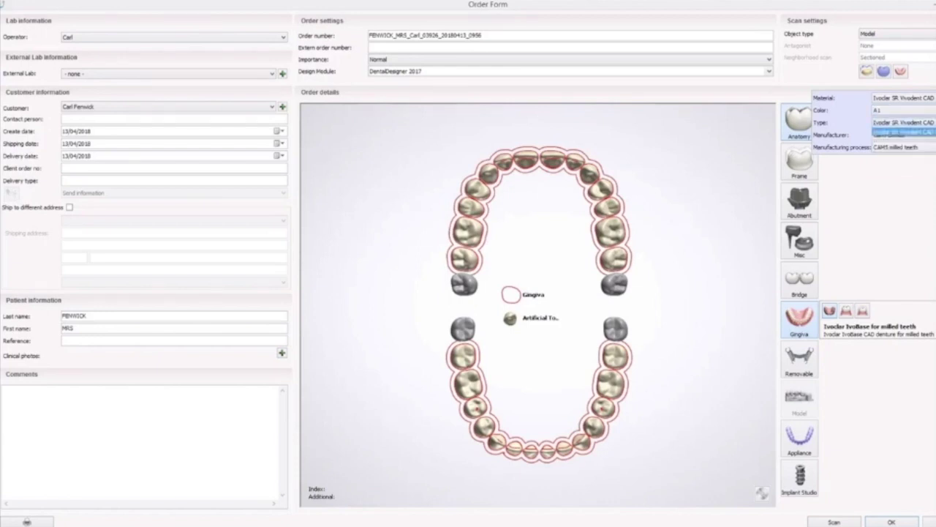
{"action": "key", "text": "Return"}
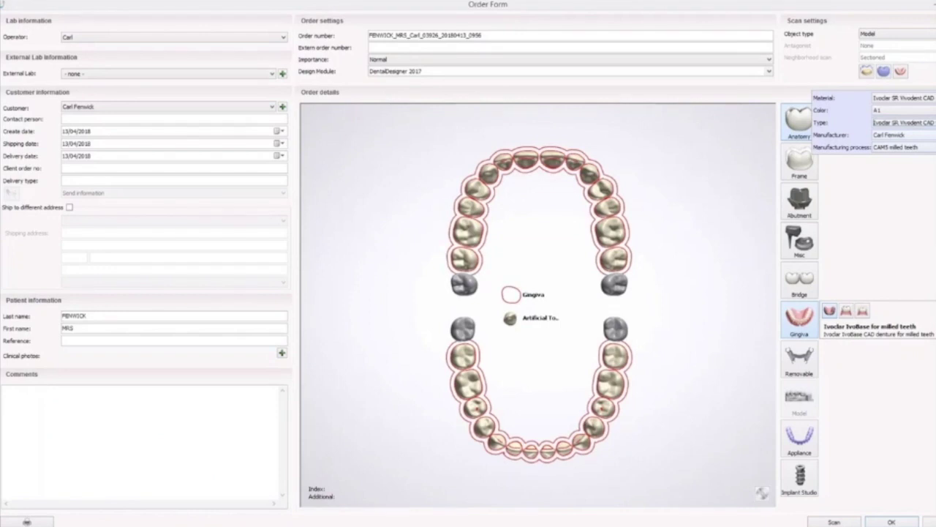
{"action": "key", "text": "Tab"}
{"action": "key", "text": "Tab"}
{"action": "key", "text": "alt+Down"}
{"action": "key", "text": "Return"}
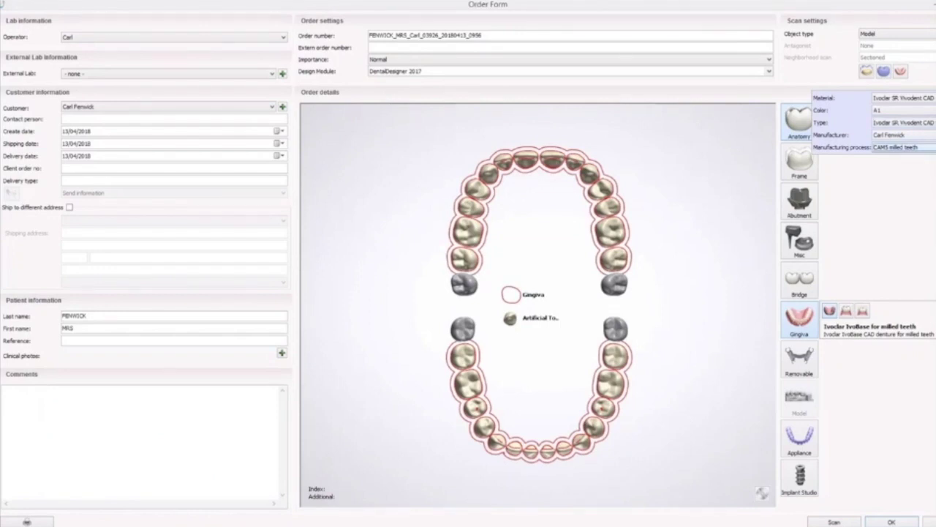
{"action": "left_click", "coordinate": [810, 282]}
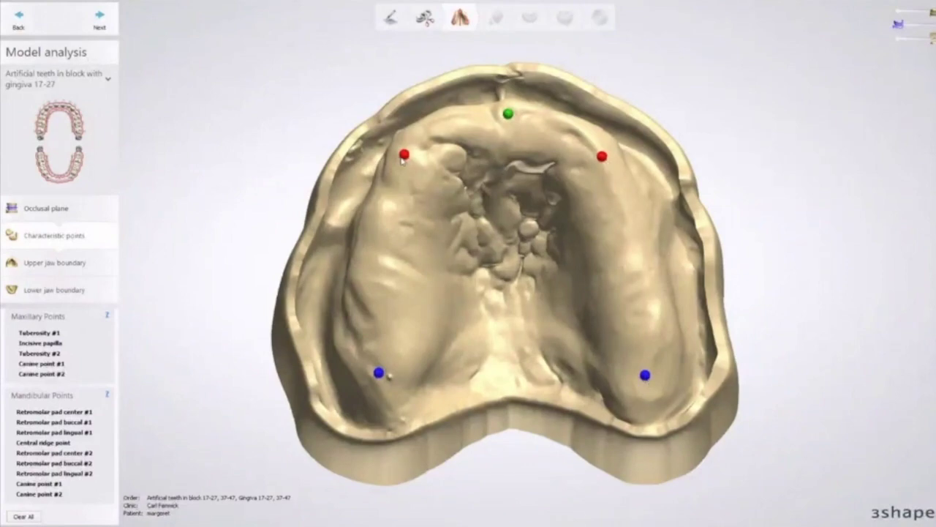
Step: Examine the characteristic points marked on the maxillary and mandibular models
{"action": "middle_click_drag", "start_coordinate": [512, 467], "coordinate": [518, 188]}
{"action": "scroll", "coordinate": [519, 188], "scroll_direction": "down", "scroll_amount": 3}
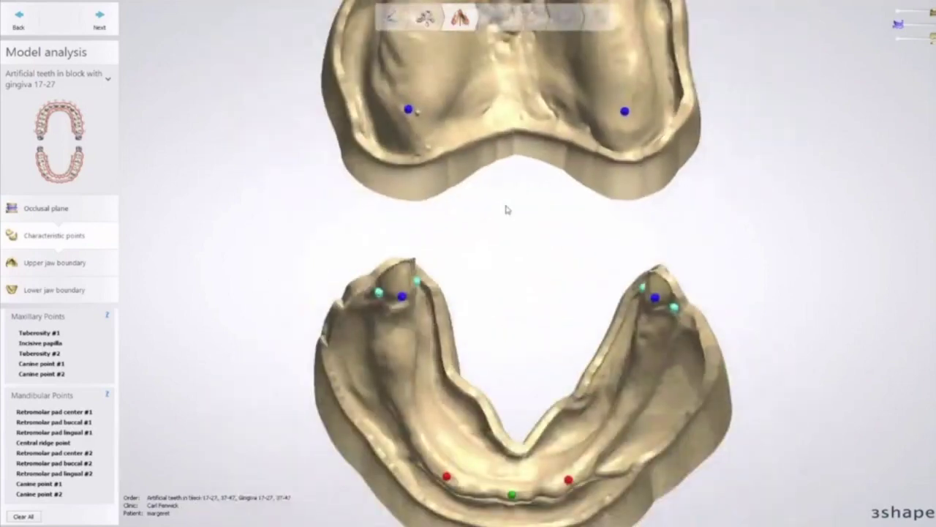
{"action": "middle_click_drag", "start_coordinate": [552, 404], "coordinate": [538, 265]}
{"action": "scroll", "coordinate": [538, 265], "scroll_direction": "up", "scroll_amount": 4}
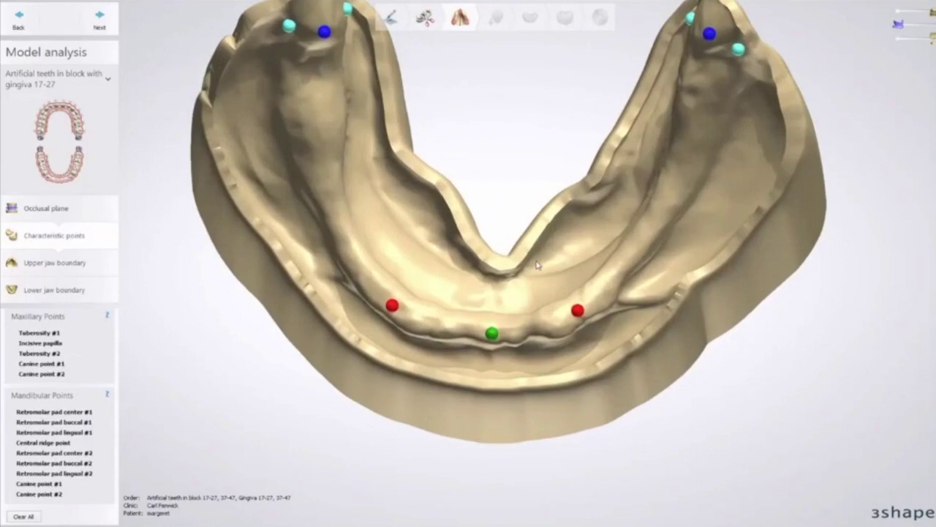
{"action": "middle_click_drag", "start_coordinate": [538, 265], "coordinate": [550, 344]}
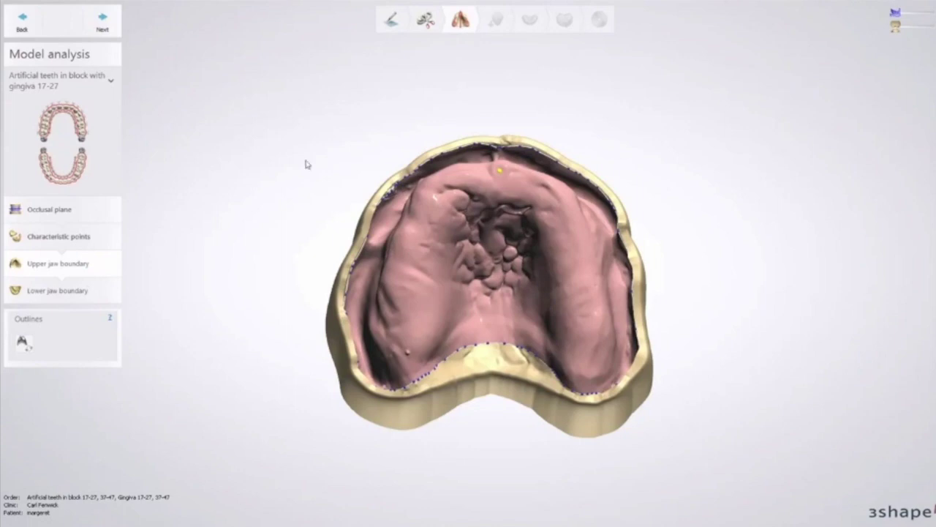
Step: Accept the upper jaw boundary and turn the lower model towards its ridge for the lower jaw boundary
{"action": "right_click_drag", "start_coordinate": [307, 165], "coordinate": [285, 153]}
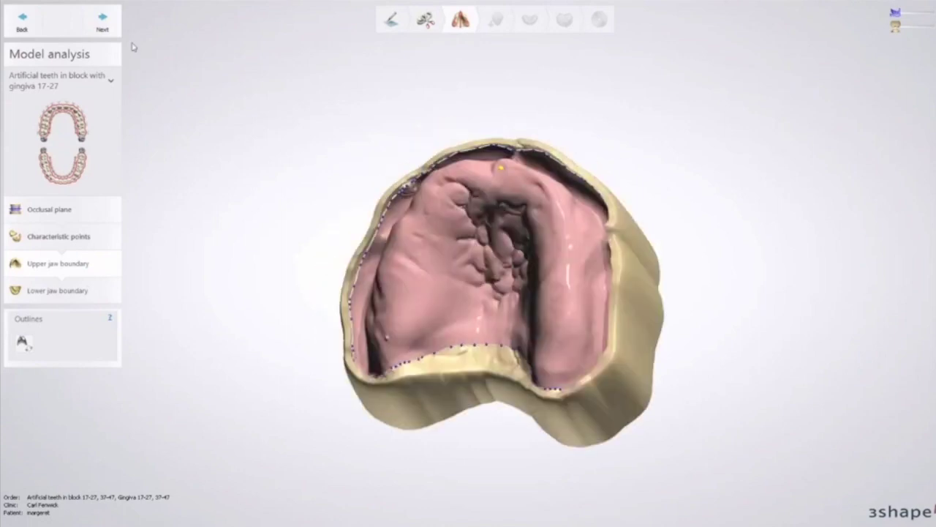
{"action": "left_click", "coordinate": [102, 21]}
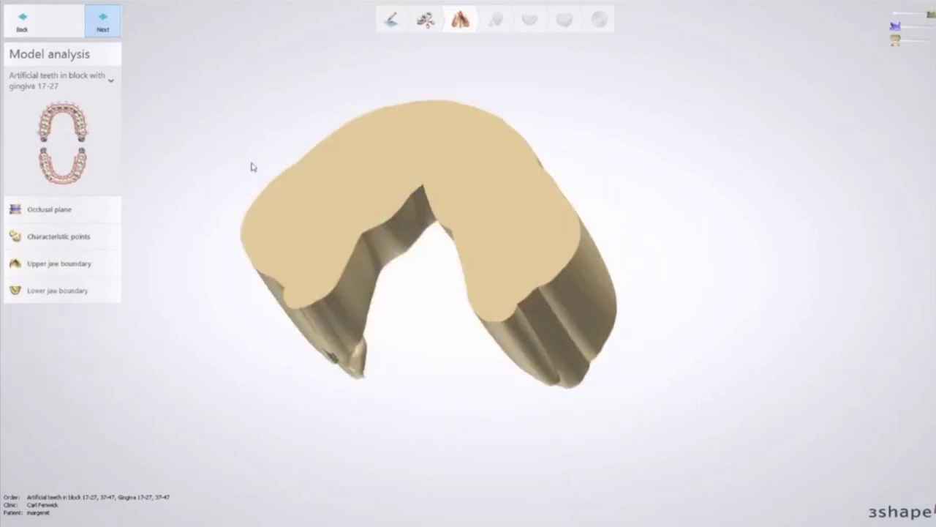
{"action": "right_click_drag", "start_coordinate": [498, 355], "coordinate": [513, 258]}
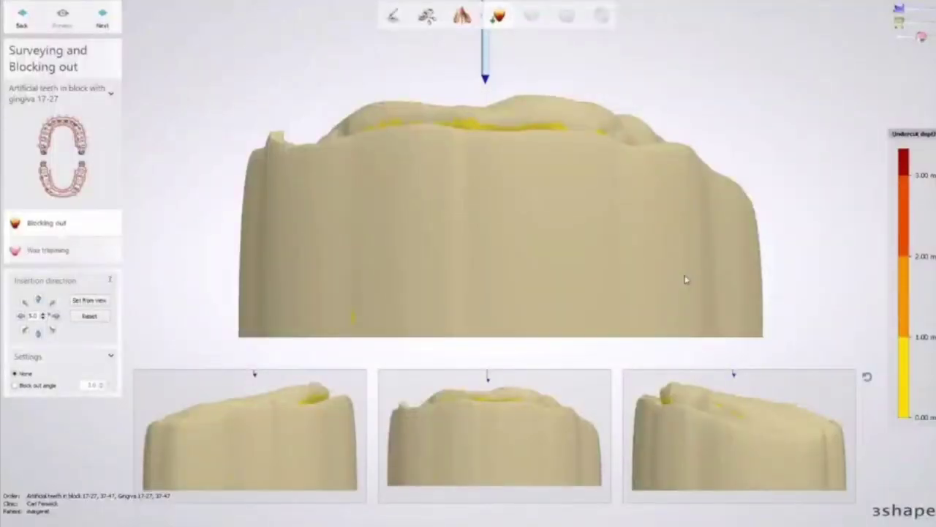
Step: Accept the upper model's blocking out and wax trimming, and bring up the lower model's undercut survey
{"action": "right_click_drag", "start_coordinate": [686, 279], "coordinate": [523, 307]}
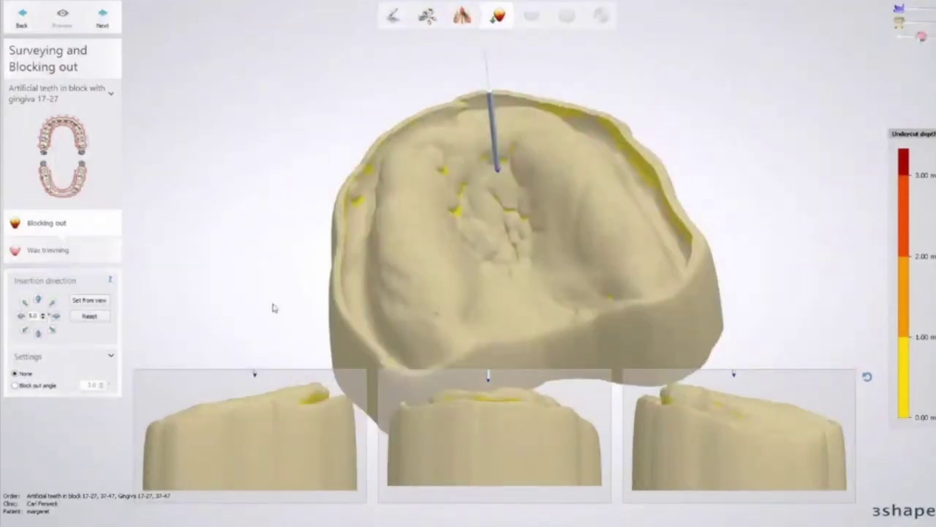
{"action": "left_click", "coordinate": [102, 16]}
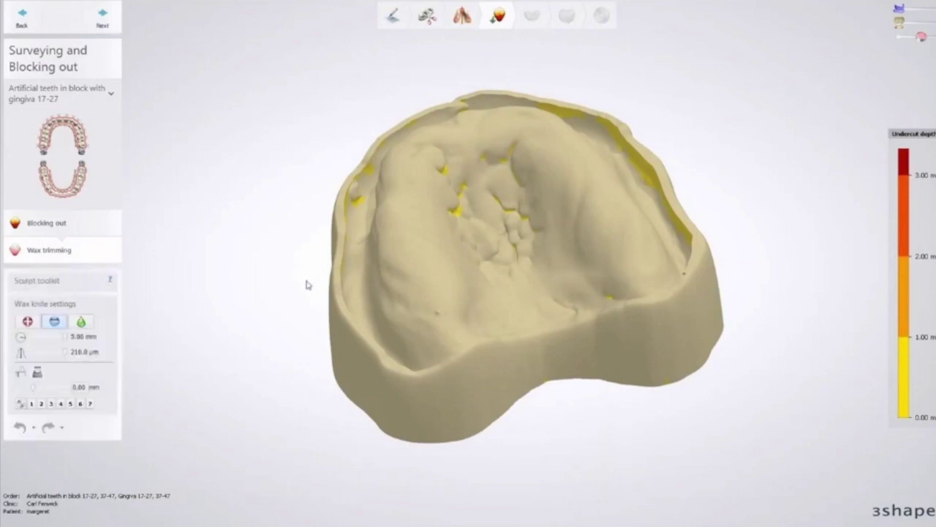
{"action": "right_click_drag", "start_coordinate": [355, 294], "coordinate": [330, 307]}
{"action": "left_click", "coordinate": [111, 19]}
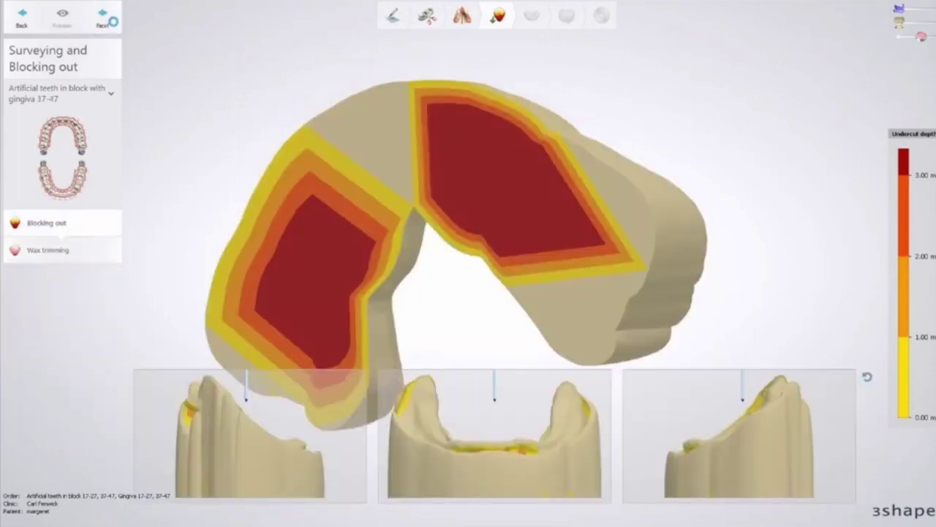
{"action": "right_click_drag", "start_coordinate": [410, 206], "coordinate": [410, 248]}
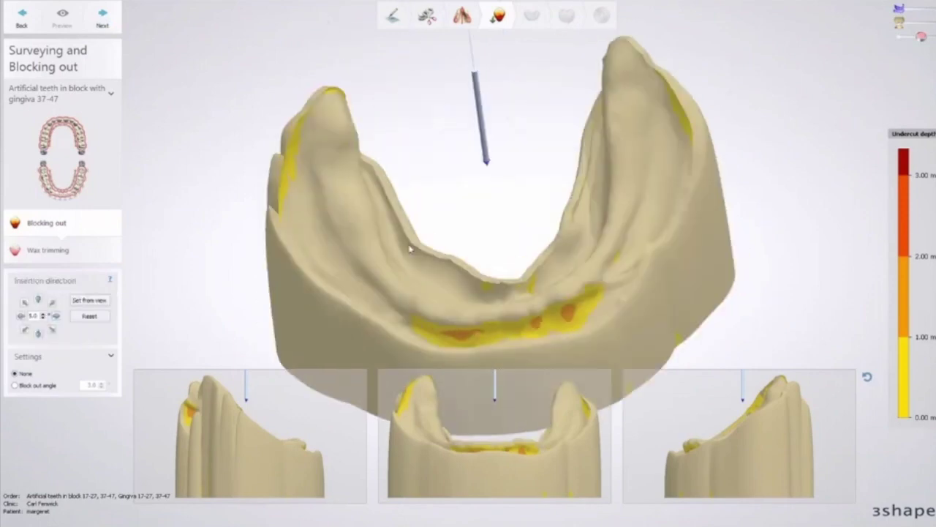
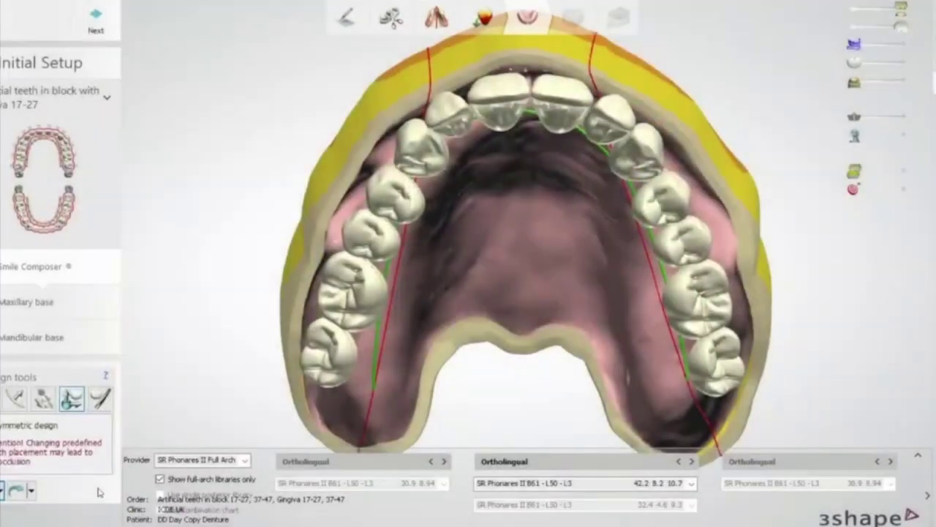
Step: Move the upper posterior teeth inward towards the ridge line on both sides, one side by about 1.10 mm
{"action": "left_click", "coordinate": [43, 397]}
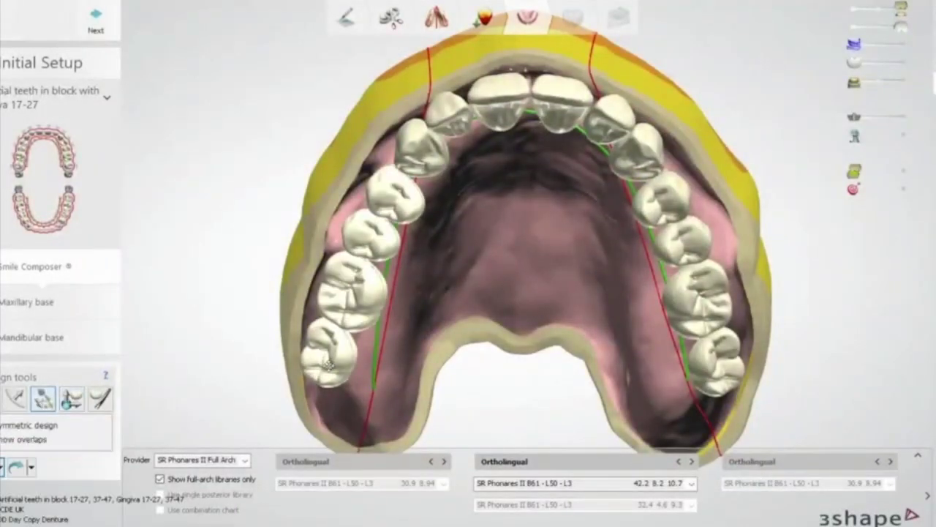
{"action": "left_click_drag", "start_coordinate": [330, 363], "coordinate": [343, 370]}
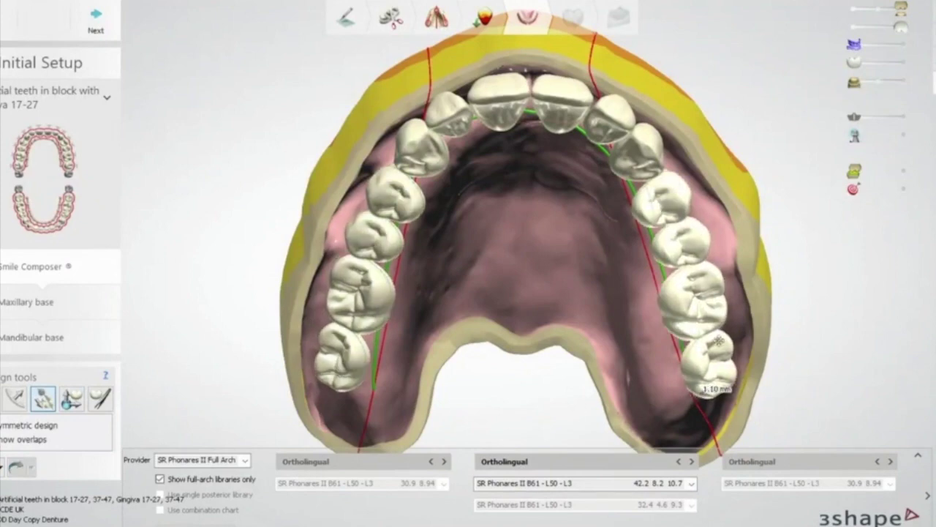
{"action": "right_click_drag", "start_coordinate": [816, 275], "coordinate": [815, 378]}
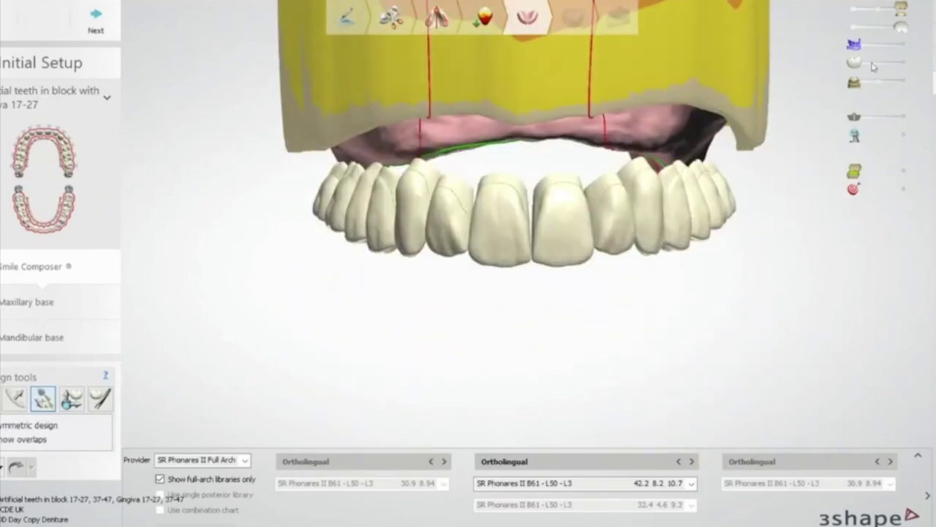
Step: Show the lower teeth and lower model together with the upper setup and examine the bite from the front
{"action": "left_click", "coordinate": [900, 63]}
{"action": "left_click", "coordinate": [899, 82]}
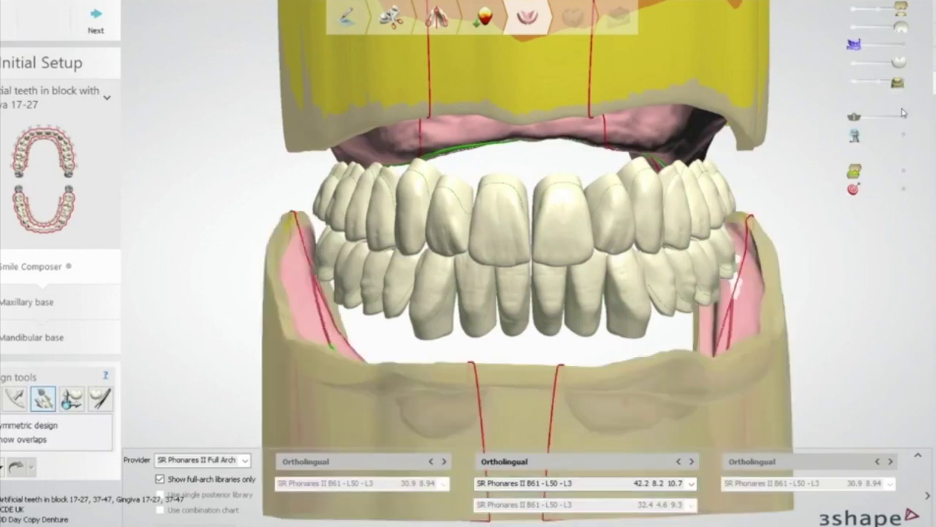
{"action": "right_click_drag", "start_coordinate": [446, 249], "coordinate": [428, 251]}
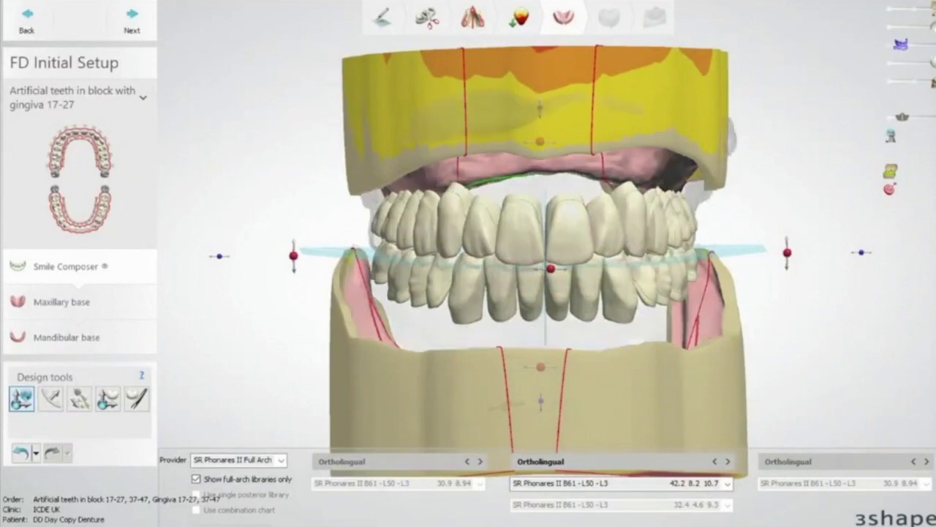
Step: Hide the copy denture scan to view the tooth setup from the side, and show the scan again semi-transparently
{"action": "left_click", "coordinate": [889, 44]}
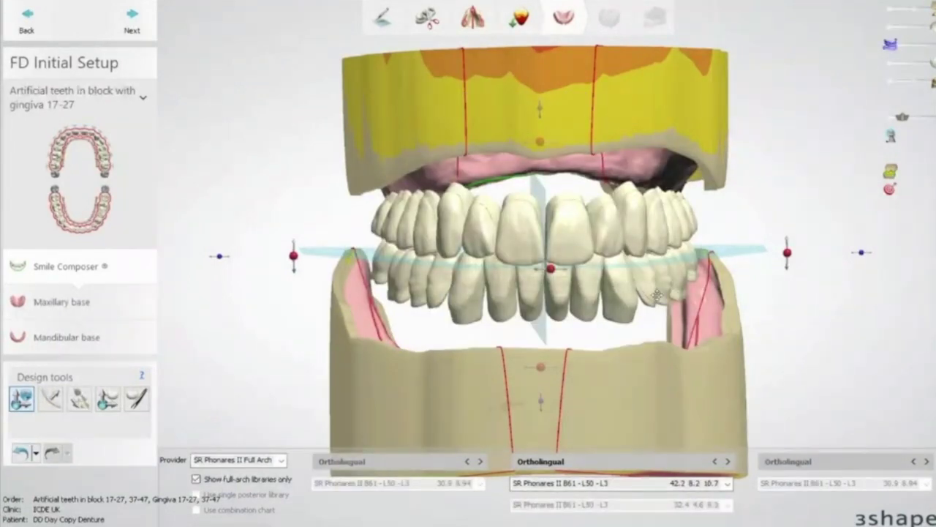
{"action": "right_click_drag", "start_coordinate": [599, 383], "coordinate": [698, 383]}
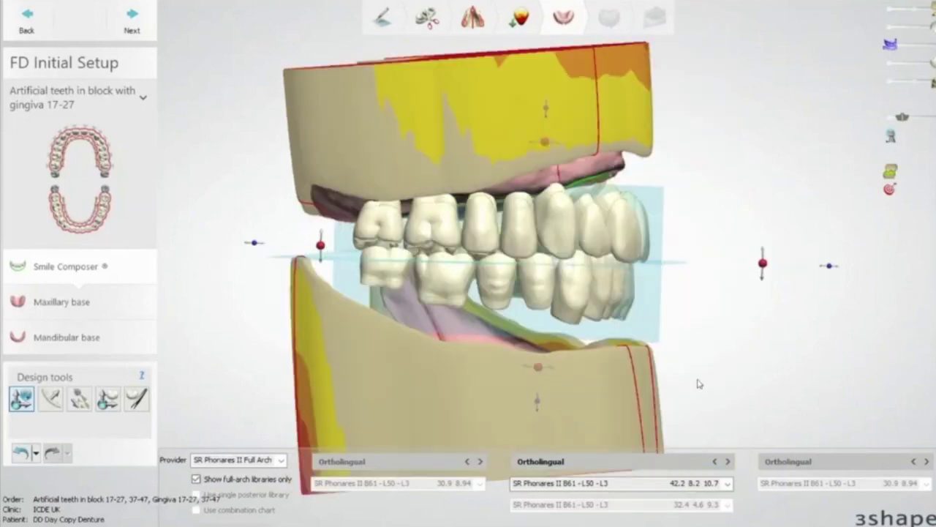
{"action": "mouse_move", "coordinate": [890, 45]}
{"action": "left_mouse_down"}
{"action": "mouse_move", "coordinate": [933, 45]}
{"action": "mouse_move", "coordinate": [907, 45]}
{"action": "left_mouse_up"}
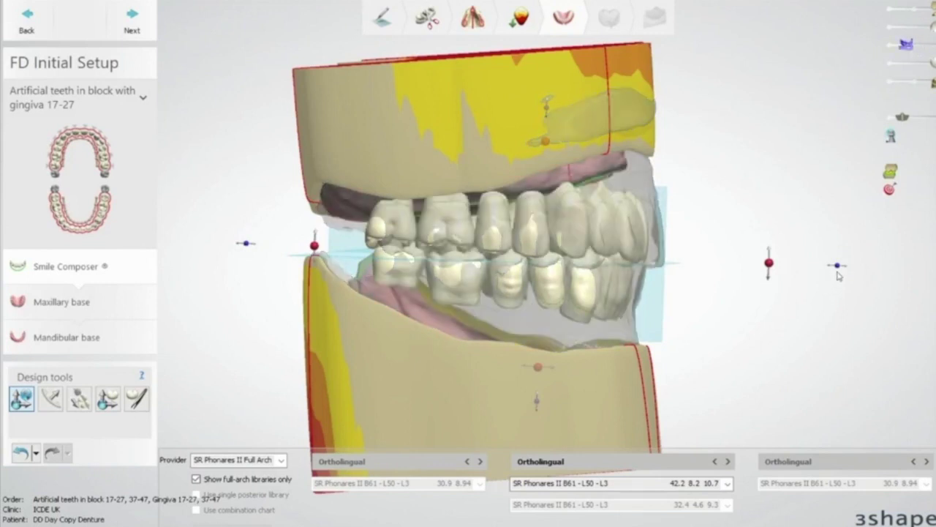
Step: Move the whole tooth setup slightly forward and down and level its occlusal plane against the copy denture scan
{"action": "left_click_drag", "start_coordinate": [840, 270], "coordinate": [853, 271]}
{"action": "left_click_drag", "start_coordinate": [549, 401], "coordinate": [555, 410]}
{"action": "left_click_drag", "start_coordinate": [329, 251], "coordinate": [328, 259]}
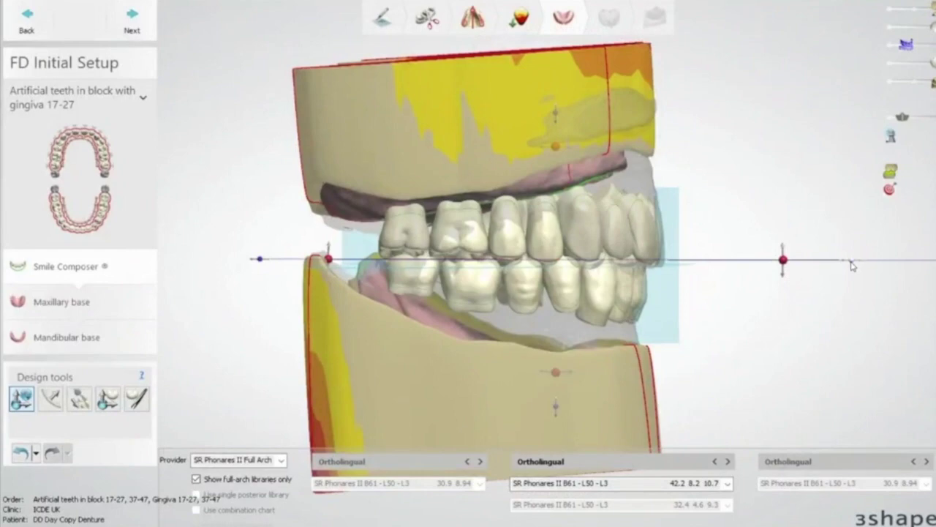
{"action": "left_click_drag", "start_coordinate": [851, 265], "coordinate": [858, 266]}
{"action": "right_click_drag", "start_coordinate": [819, 334], "coordinate": [759, 333]}
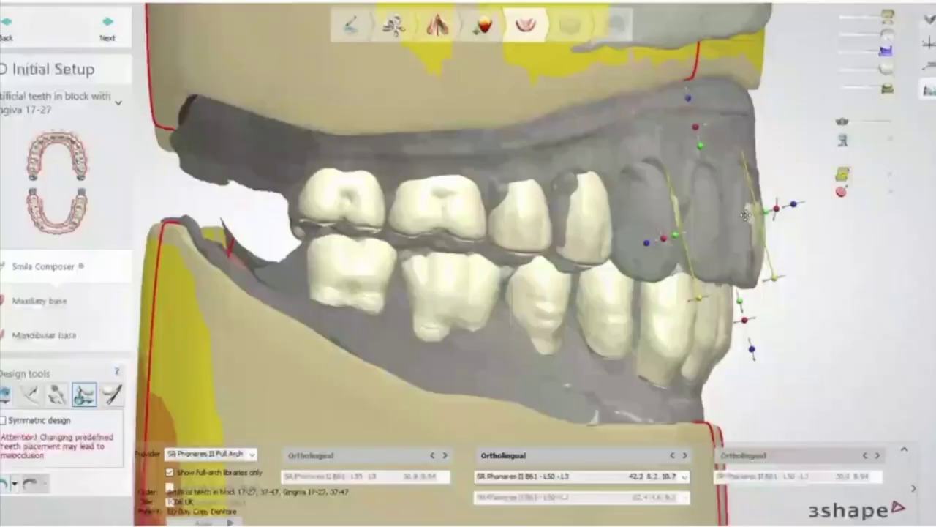
Step: Adjust the inclination of the upper anterior teeth to follow the copy denture scan
{"action": "mouse_move", "coordinate": [696, 124]}
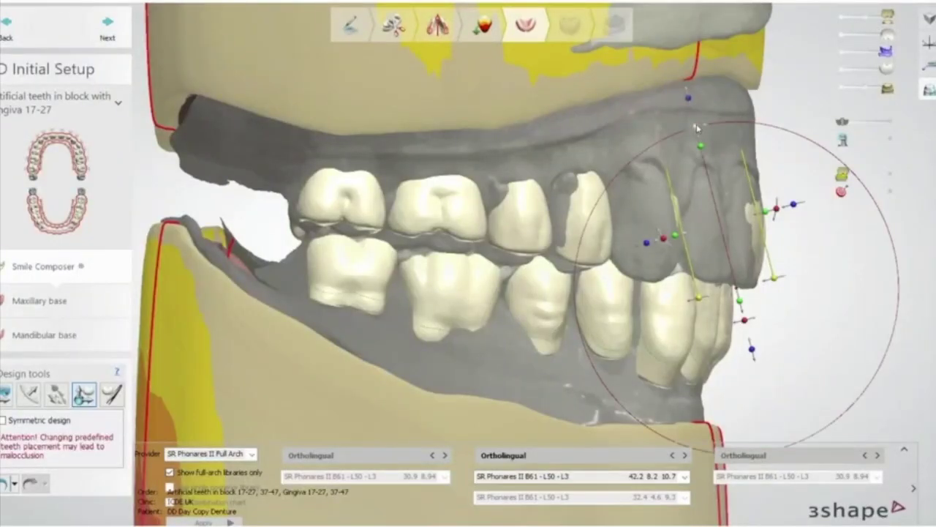
{"action": "left_click_drag", "start_coordinate": [697, 124], "coordinate": [701, 130]}
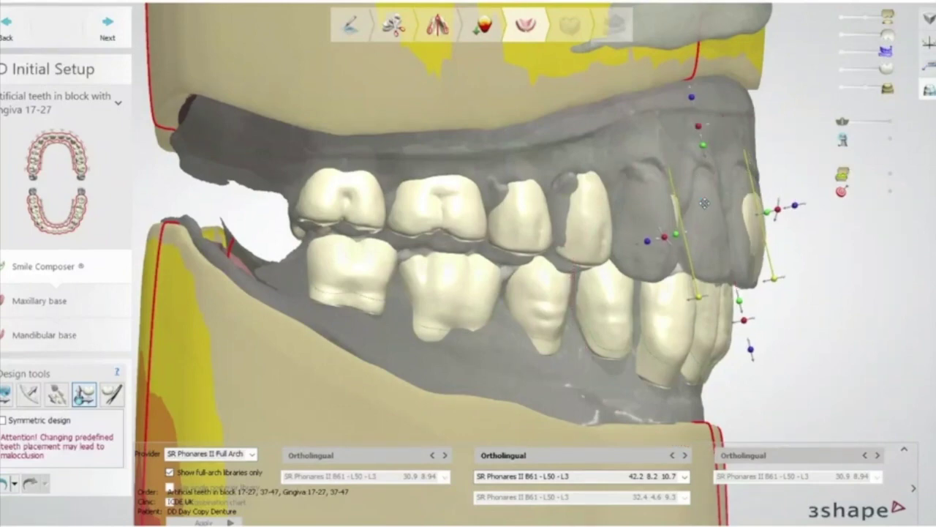
{"action": "left_click", "coordinate": [704, 203]}
{"action": "mouse_move", "coordinate": [673, 131]}
{"action": "left_click_drag", "start_coordinate": [674, 131], "coordinate": [686, 136]}
{"action": "right_click_drag", "start_coordinate": [775, 234], "coordinate": [576, 223]}
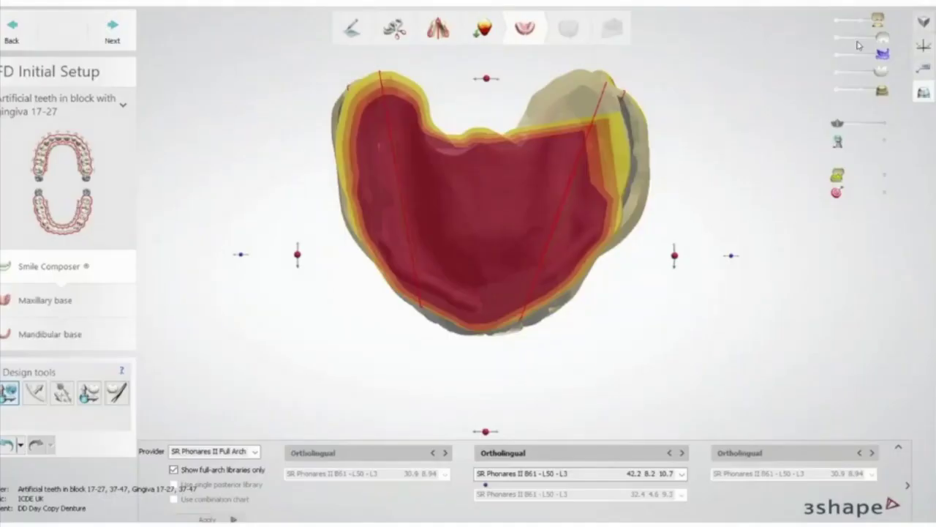
Step: Hide the upper model, upper teeth and copy denture scan so only the lower teeth and lower model are shown
{"action": "left_click", "coordinate": [842, 39]}
{"action": "left_click", "coordinate": [835, 20]}
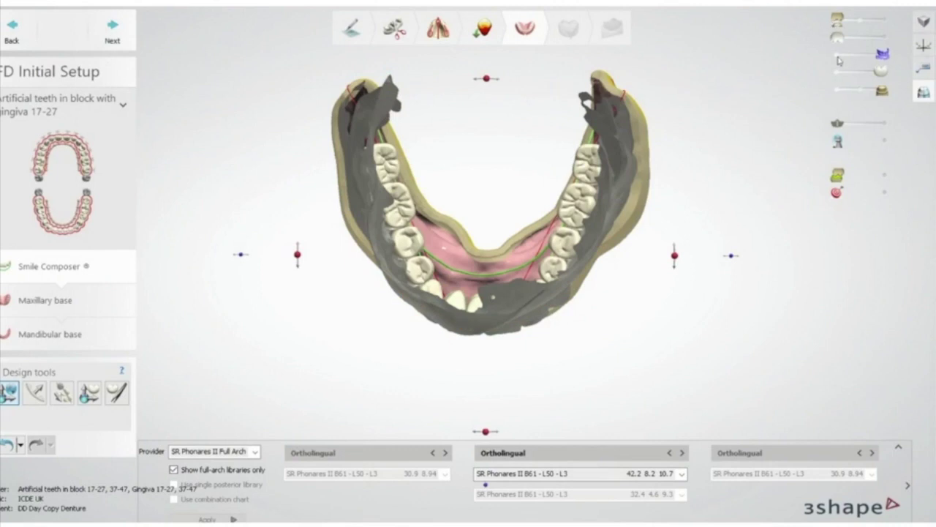
{"action": "left_click", "coordinate": [838, 56]}
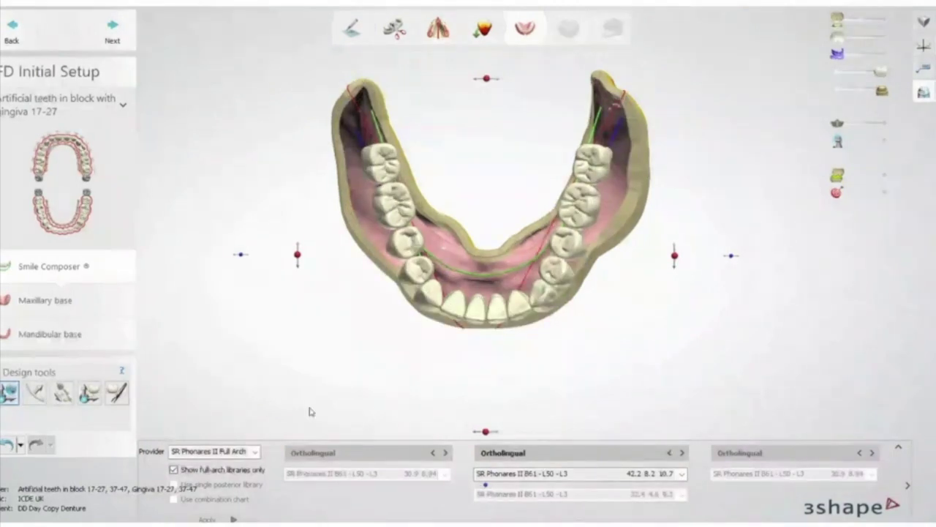
Step: Move the lower posterior teeth slightly outward on both sides with the individual tooth positioning tool
{"action": "left_click", "coordinate": [63, 393]}
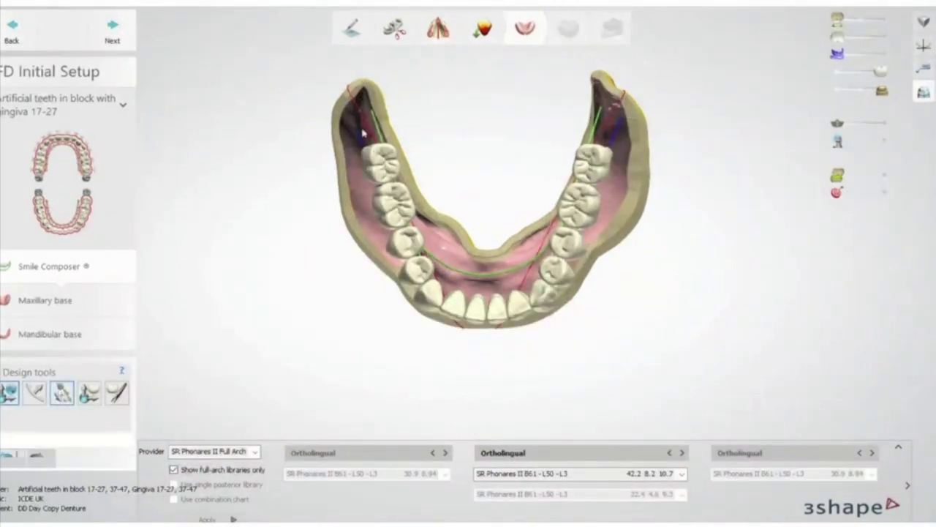
{"action": "left_click_drag", "start_coordinate": [379, 152], "coordinate": [369, 159]}
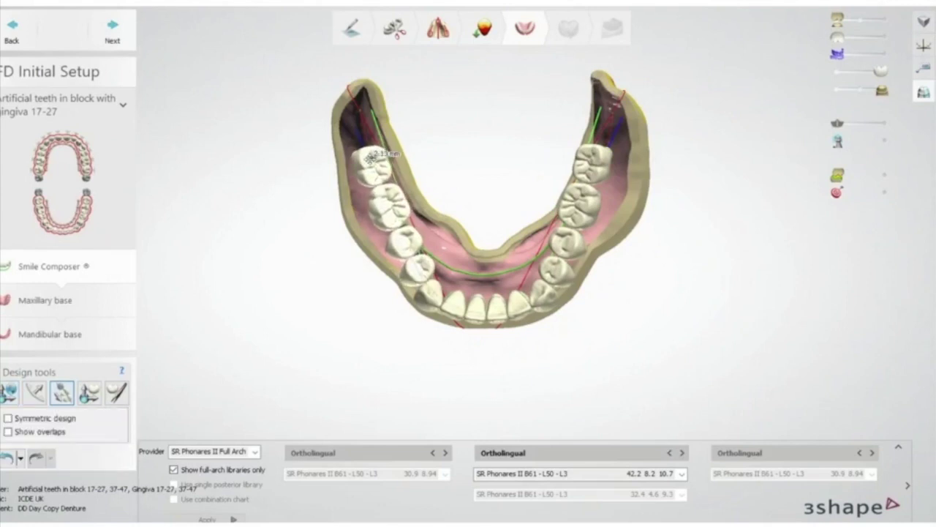
{"action": "left_click_drag", "start_coordinate": [601, 149], "coordinate": [607, 152]}
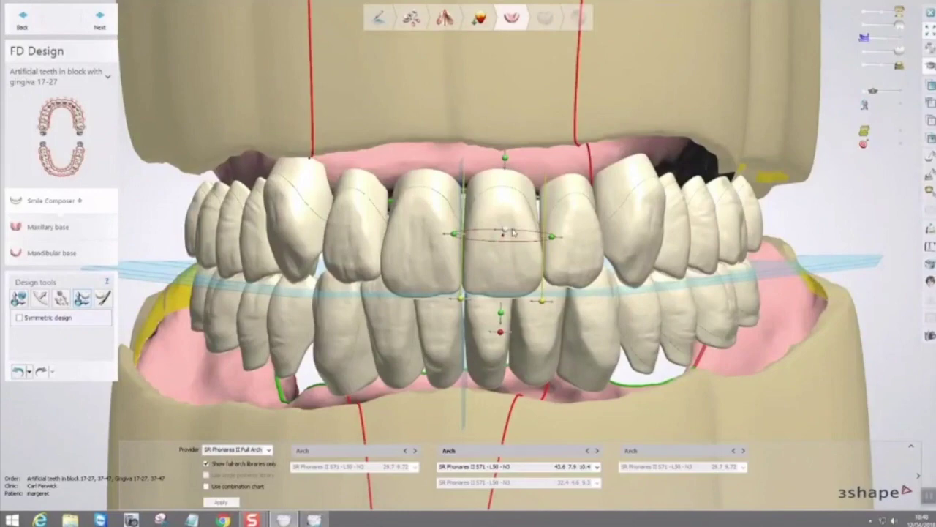
Step: Adjust the width of the upper left central incisor and the position of the adjacent lateral incisor
{"action": "mouse_move", "coordinate": [515, 232]}
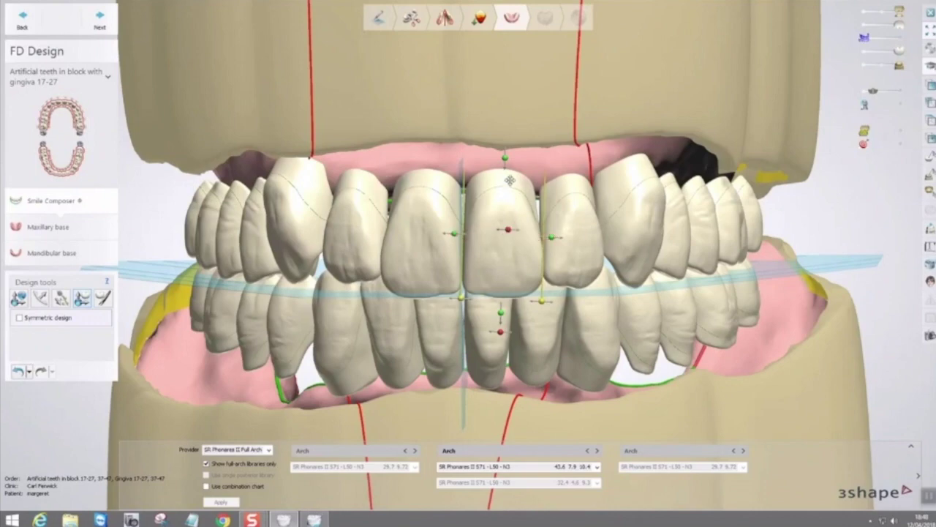
{"action": "mouse_move", "coordinate": [506, 160]}
{"action": "left_mouse_down"}
{"action": "mouse_move", "coordinate": [505, 178]}
{"action": "mouse_move", "coordinate": [510, 156]}
{"action": "left_mouse_up"}
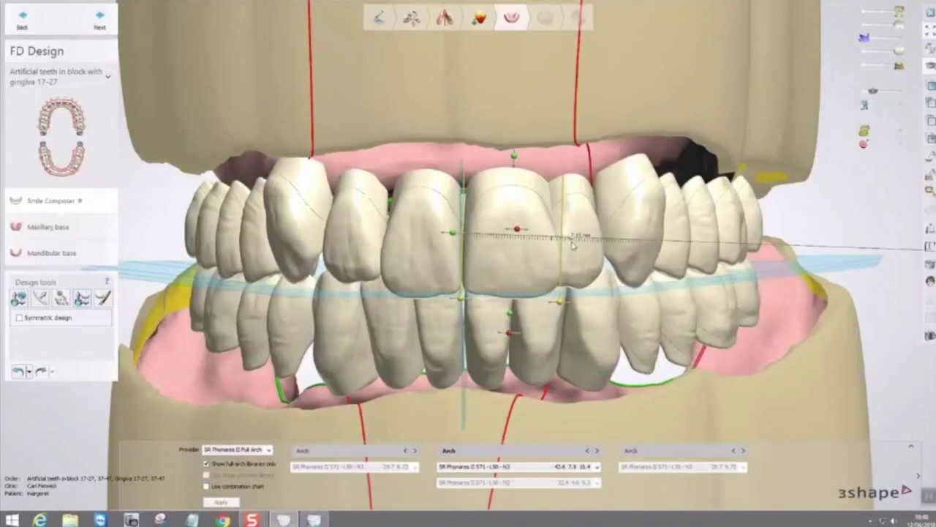
{"action": "right_click_drag", "start_coordinate": [541, 236], "coordinate": [547, 240]}
{"action": "scroll", "coordinate": [548, 241], "scroll_direction": "up", "scroll_amount": 2}
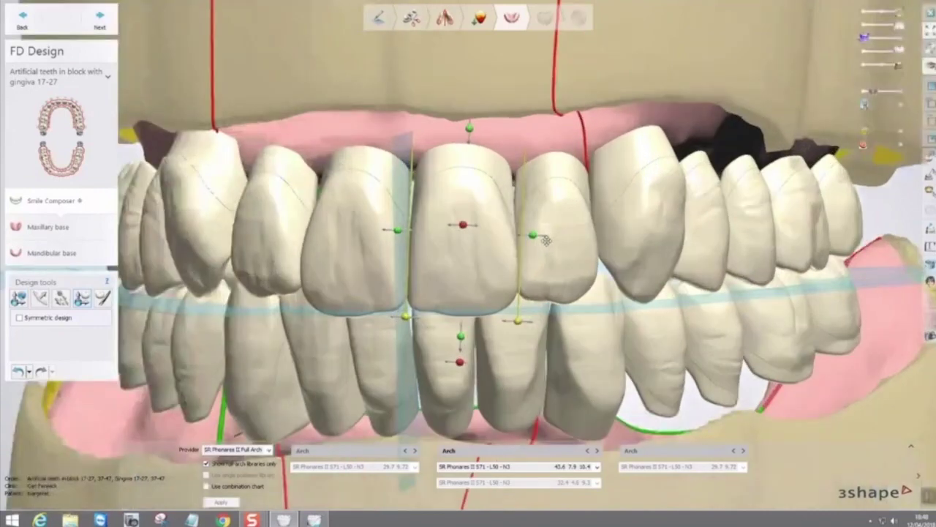
{"action": "left_click", "coordinate": [560, 218]}
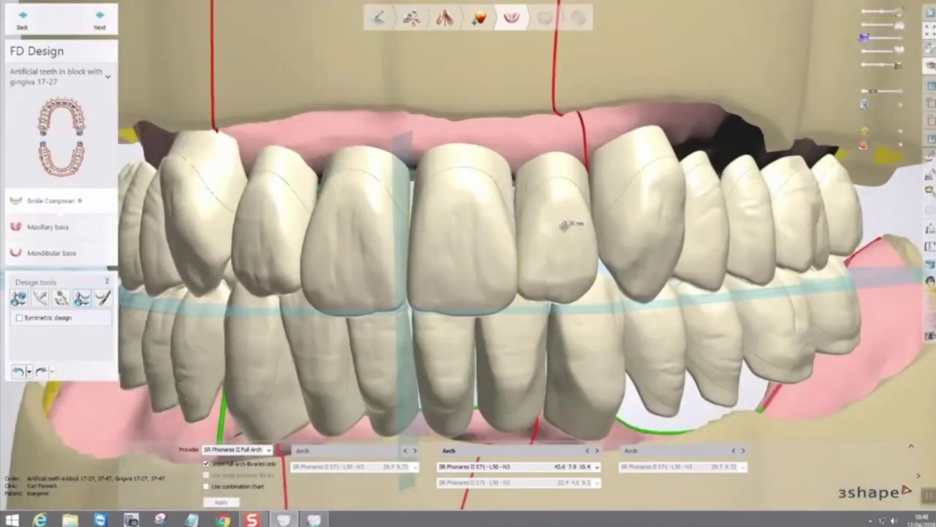
{"action": "left_click_drag", "start_coordinate": [521, 230], "coordinate": [524, 228]}
{"action": "left_click", "coordinate": [491, 231]}
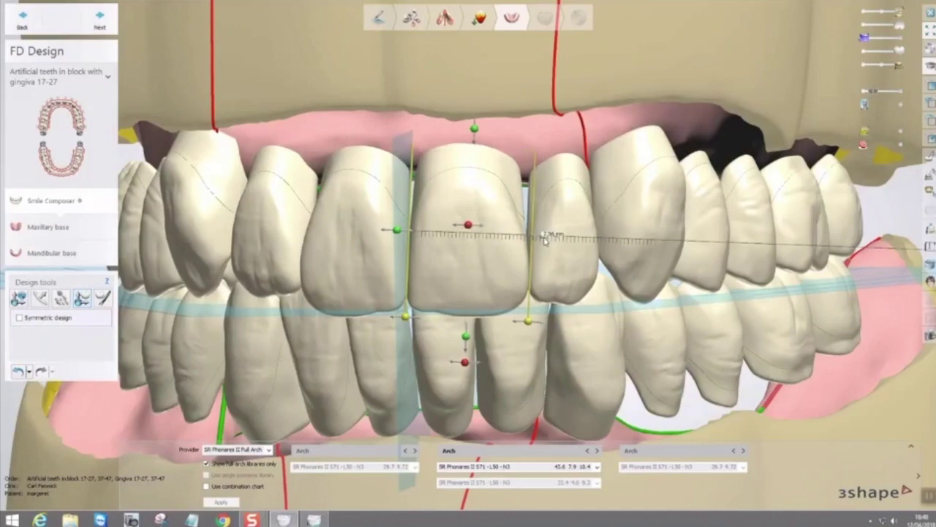
{"action": "left_click_drag", "start_coordinate": [543, 238], "coordinate": [528, 238]}
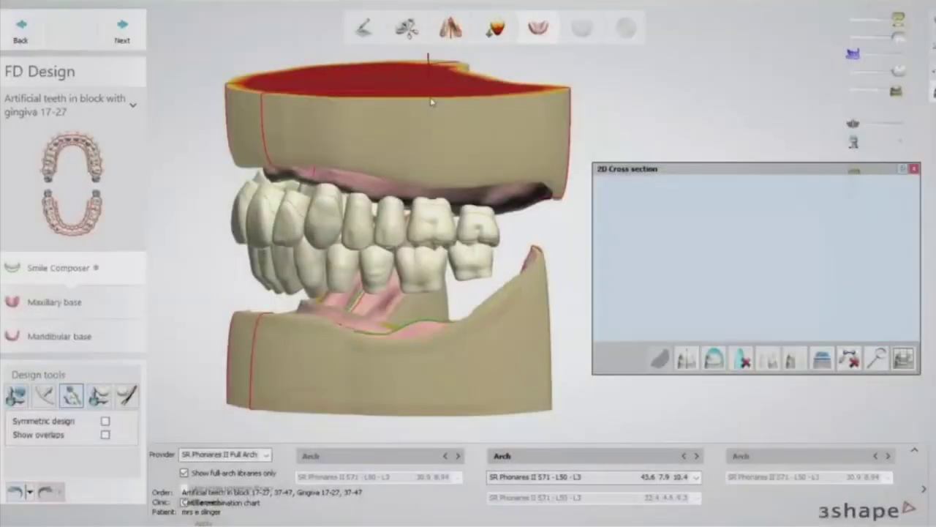
Step: Cut a 2D cross section through the molars, move it forward to the premolars, and examine how the upper and lower teeth meet
{"action": "left_click_drag", "start_coordinate": [431, 102], "coordinate": [424, 478]}
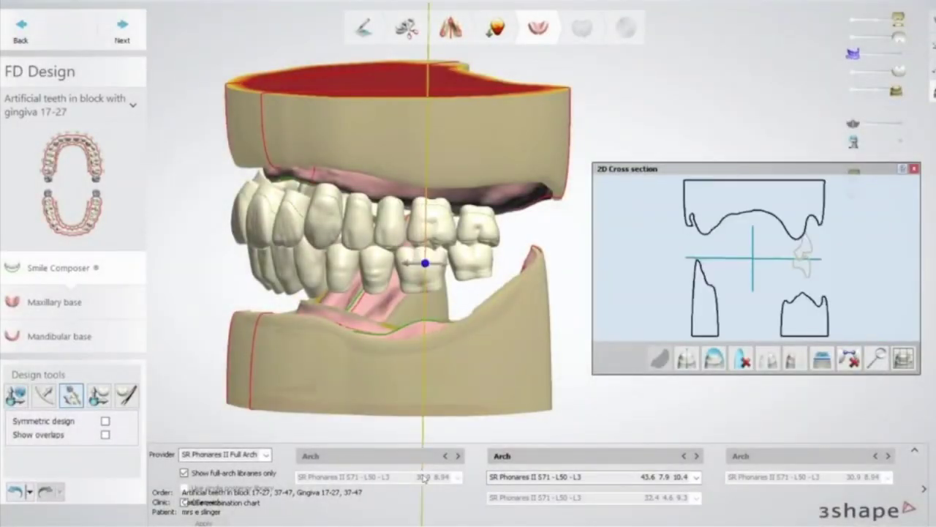
{"action": "scroll", "coordinate": [817, 275], "scroll_direction": "up", "scroll_amount": 3}
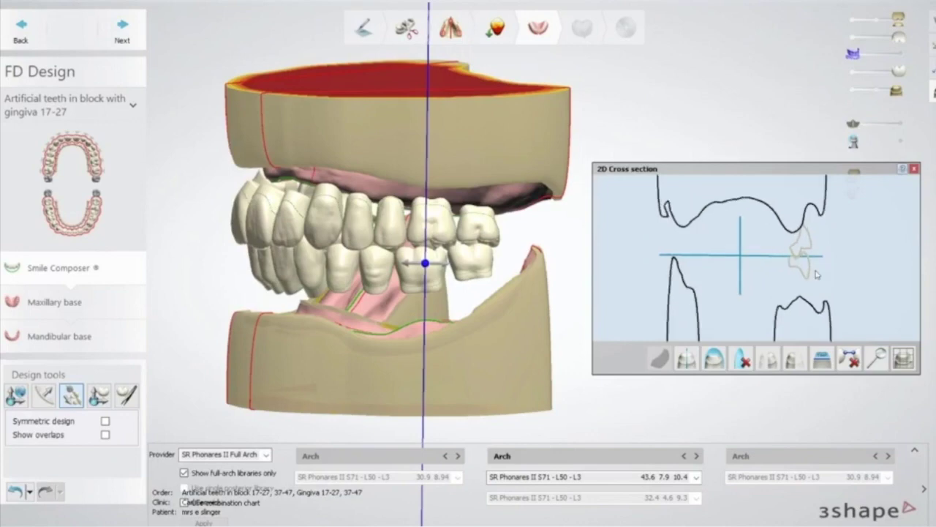
{"action": "scroll", "coordinate": [817, 274], "scroll_direction": "up", "scroll_amount": 1}
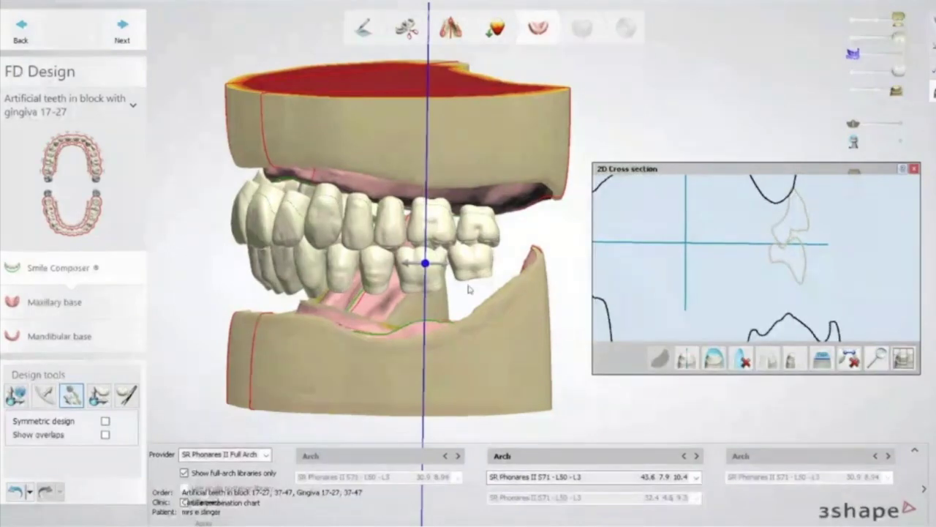
{"action": "left_click_drag", "start_coordinate": [425, 262], "coordinate": [386, 270]}
{"action": "left_click_drag", "start_coordinate": [770, 269], "coordinate": [715, 316]}
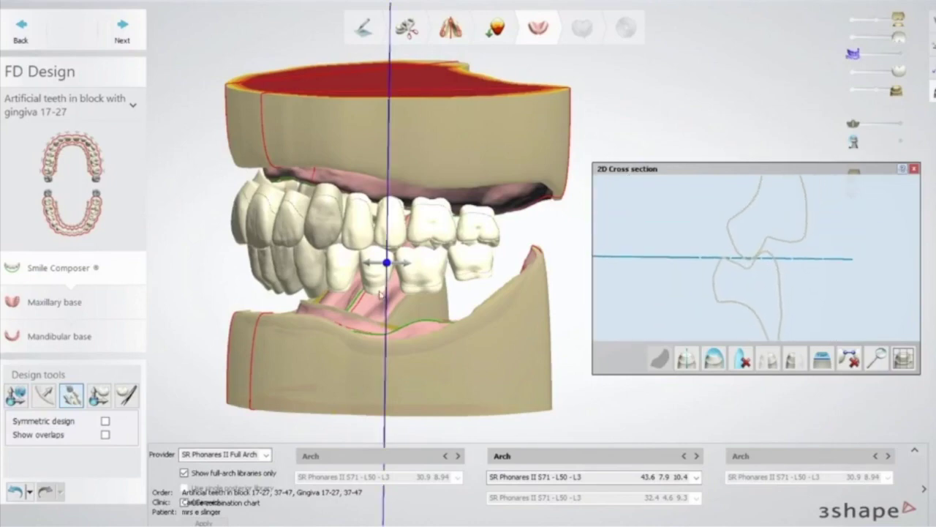
{"action": "left_click_drag", "start_coordinate": [386, 263], "coordinate": [355, 275]}
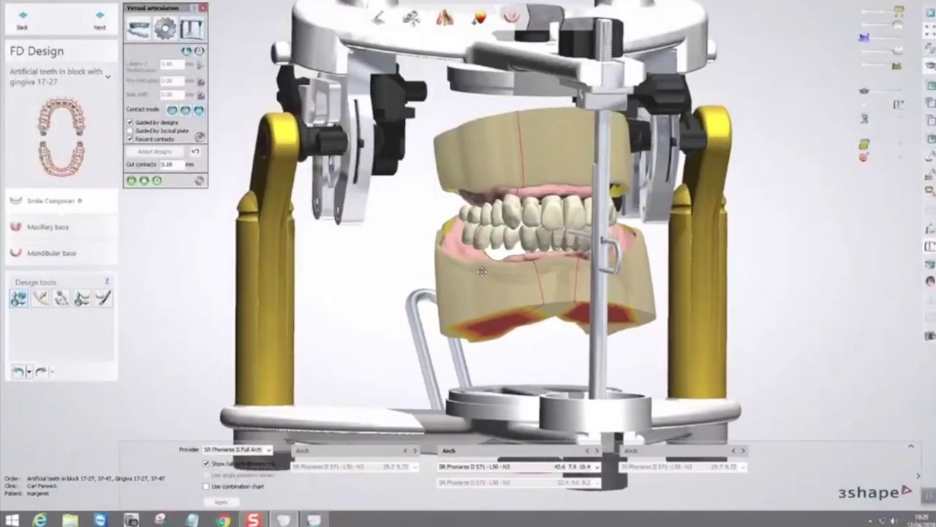
Step: Adapt the designs to the virtual articulator contacts with a 0.10 mm contact cut, and run the articulation movement again
{"action": "scroll", "coordinate": [471, 273], "scroll_direction": "up", "scroll_amount": 3}
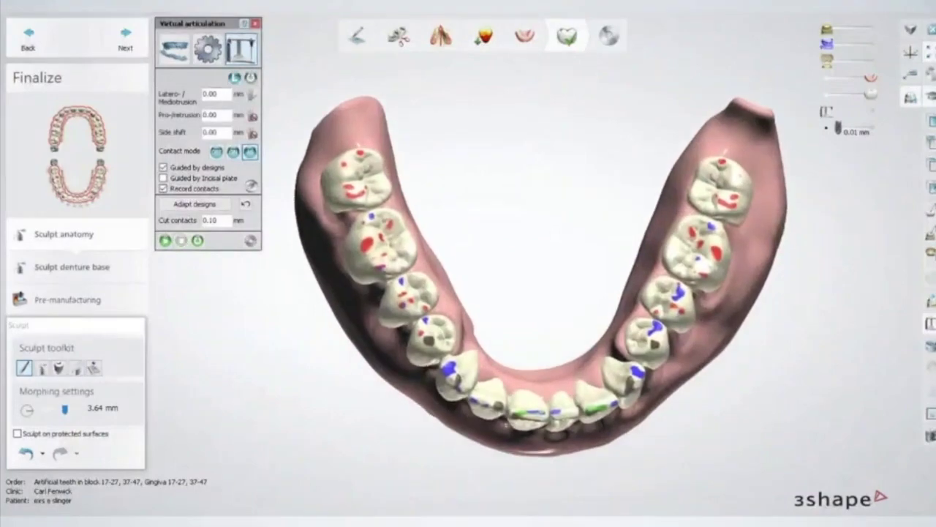
{"action": "left_click", "coordinate": [213, 208]}
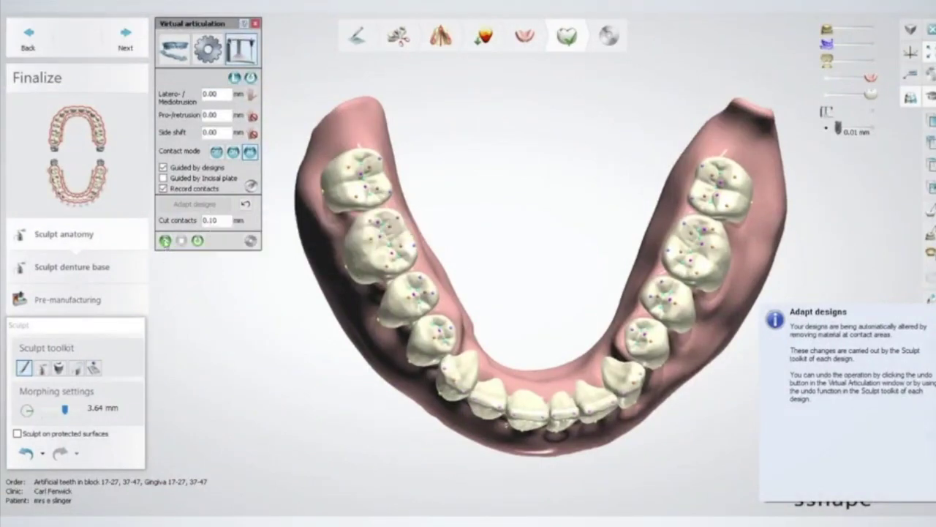
{"action": "left_click", "coordinate": [165, 240]}
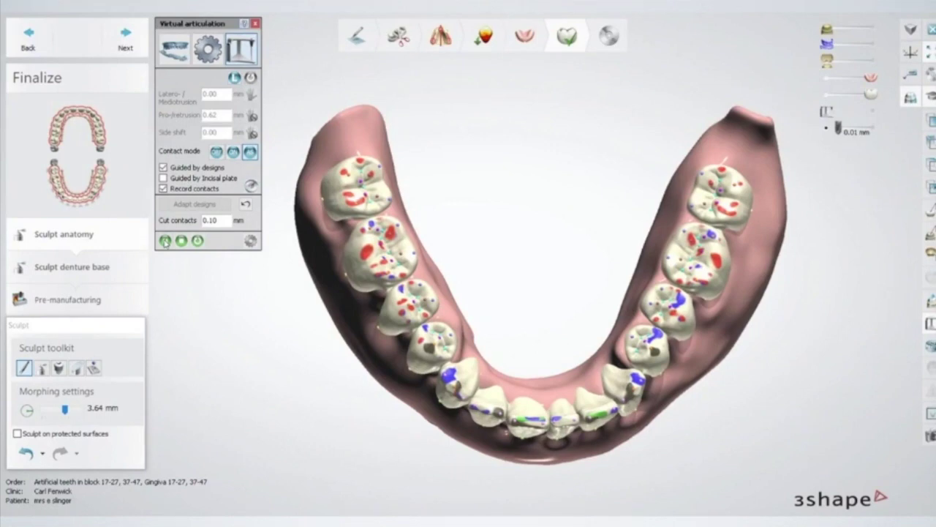
{"action": "left_click", "coordinate": [166, 240]}
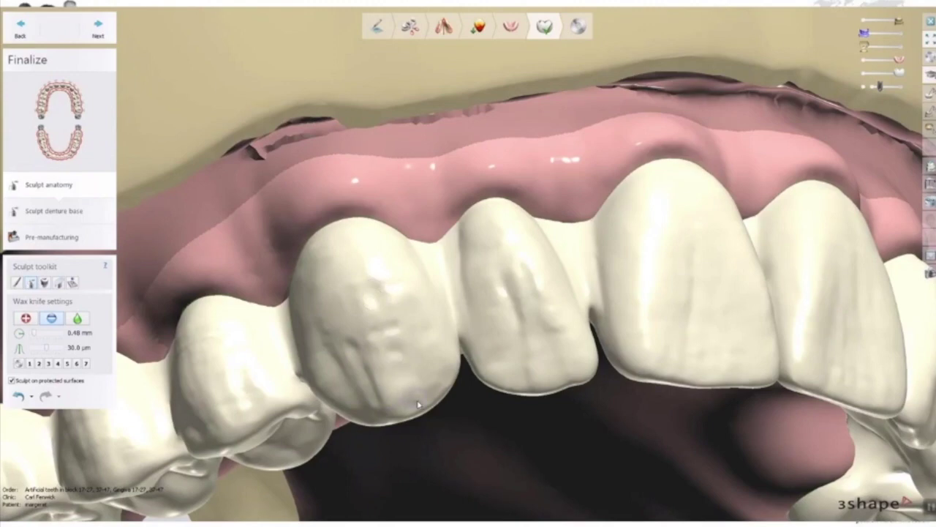
Step: View the upper teeth and denture base from the front, and hide the upper model to expose the whole base
{"action": "right_click_drag", "start_coordinate": [428, 398], "coordinate": [333, 413]}
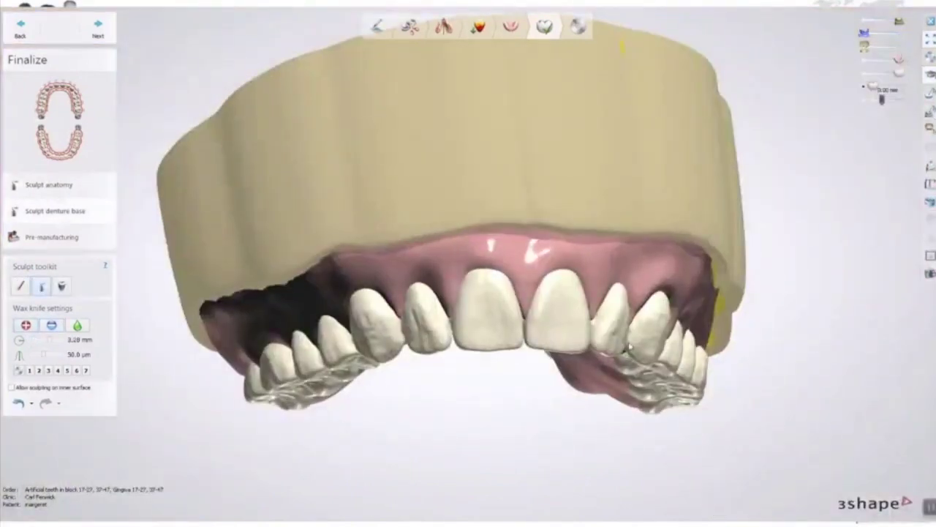
{"action": "mouse_move", "coordinate": [627, 347]}
{"action": "right_mouse_down"}
{"action": "mouse_move", "coordinate": [610, 355]}
{"action": "mouse_move", "coordinate": [621, 358]}
{"action": "right_mouse_up"}
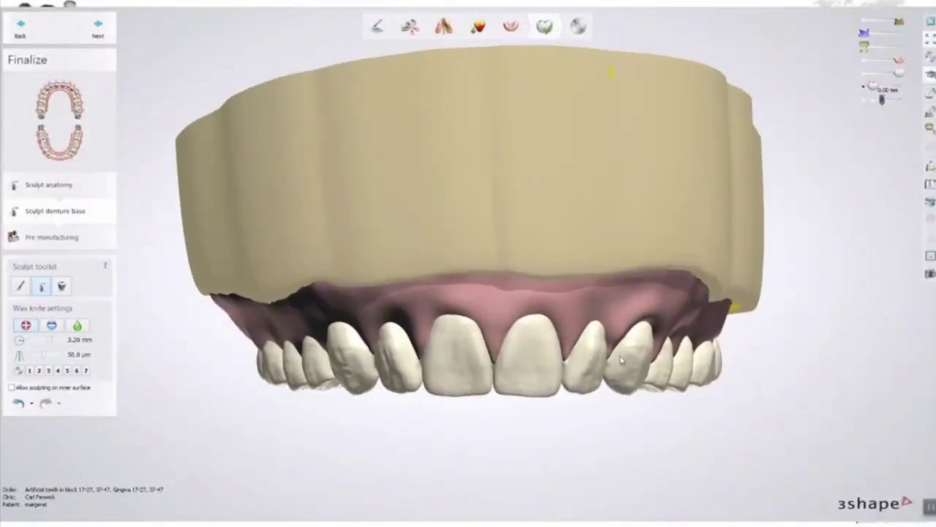
{"action": "scroll", "coordinate": [626, 361], "scroll_direction": "up", "scroll_amount": 3}
{"action": "scroll", "coordinate": [632, 364], "scroll_direction": "up", "scroll_amount": 3}
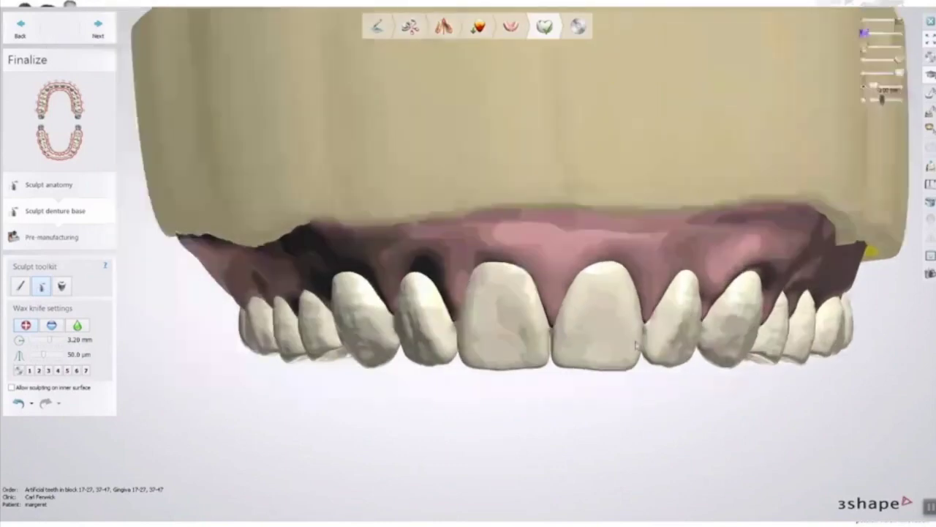
{"action": "scroll", "coordinate": [633, 348], "scroll_direction": "up", "scroll_amount": 2}
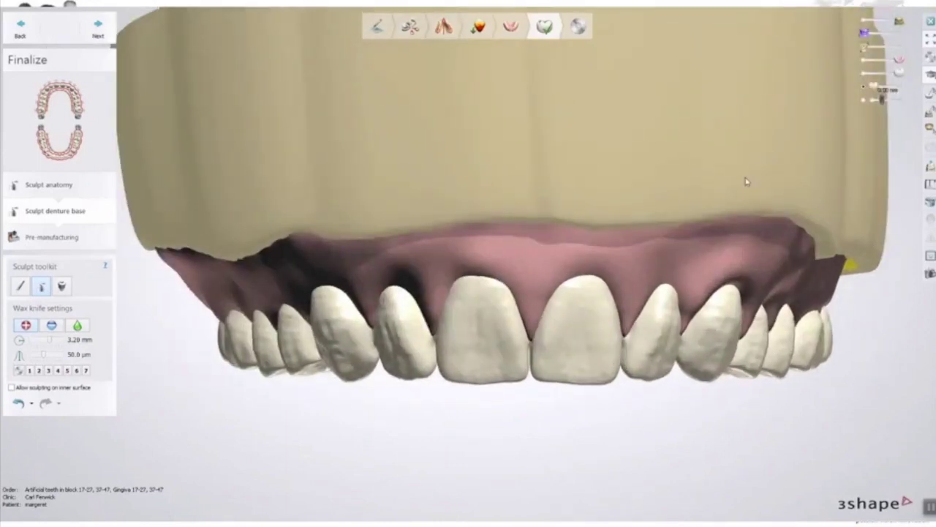
{"action": "left_click", "coordinate": [864, 27]}
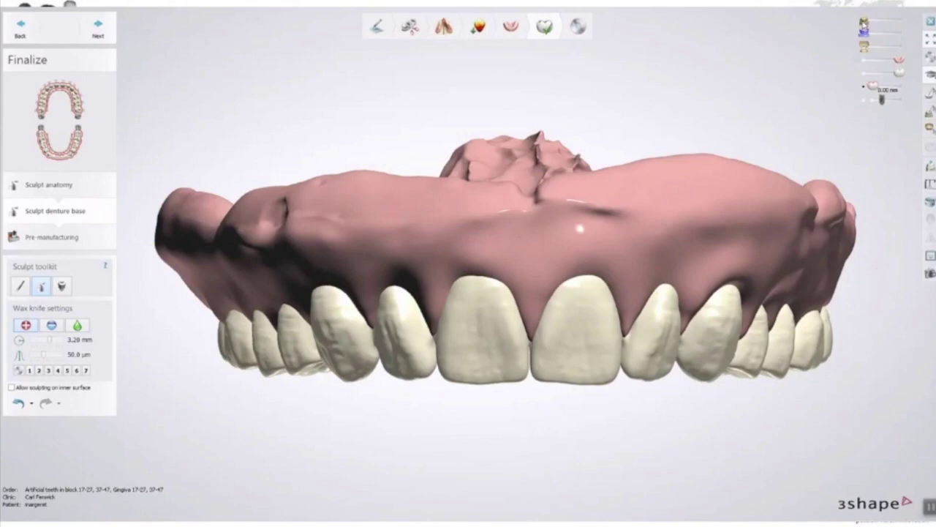
Step: Carve contours into the front of the upper denture base above the incisors, using the wax knife in removal mode with about 2.3 mm radius
{"action": "mouse_move", "coordinate": [744, 326]}
{"action": "right_mouse_down"}
{"action": "mouse_move", "coordinate": [721, 326]}
{"action": "mouse_move", "coordinate": [746, 330]}
{"action": "right_mouse_up"}
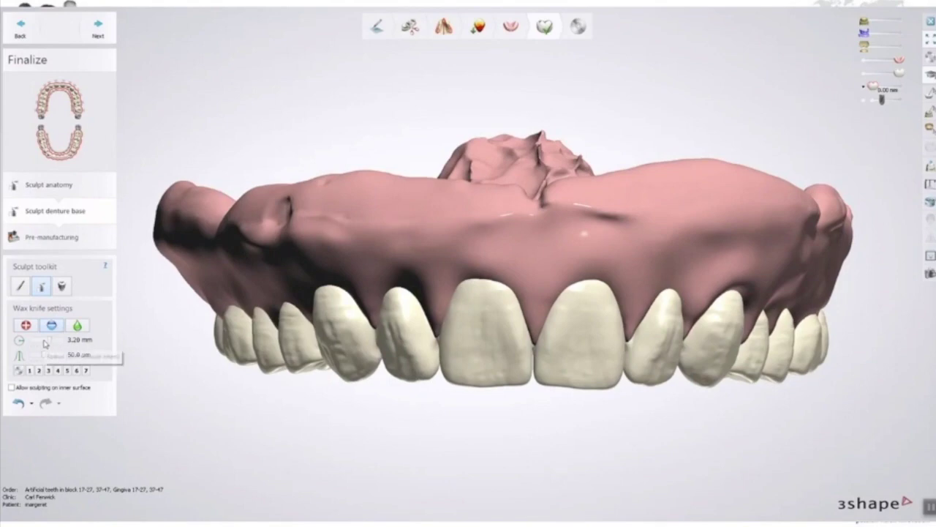
{"action": "left_click_drag", "start_coordinate": [44, 340], "coordinate": [41, 341]}
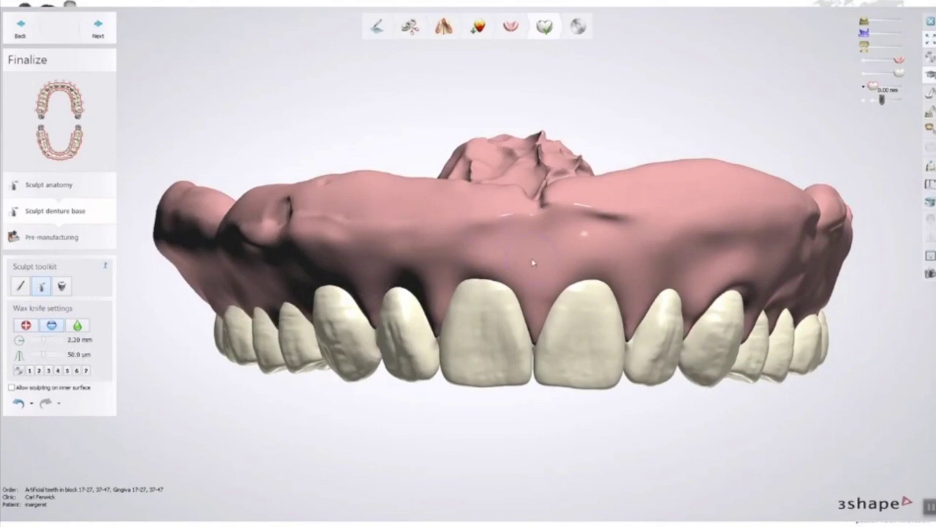
{"action": "left_click", "coordinate": [539, 281]}
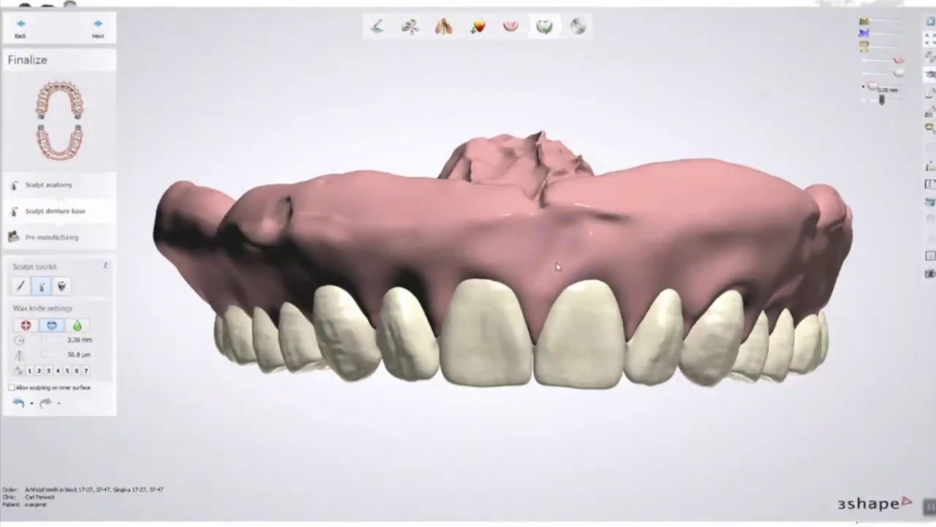
{"action": "left_click_drag", "start_coordinate": [568, 251], "coordinate": [600, 226]}
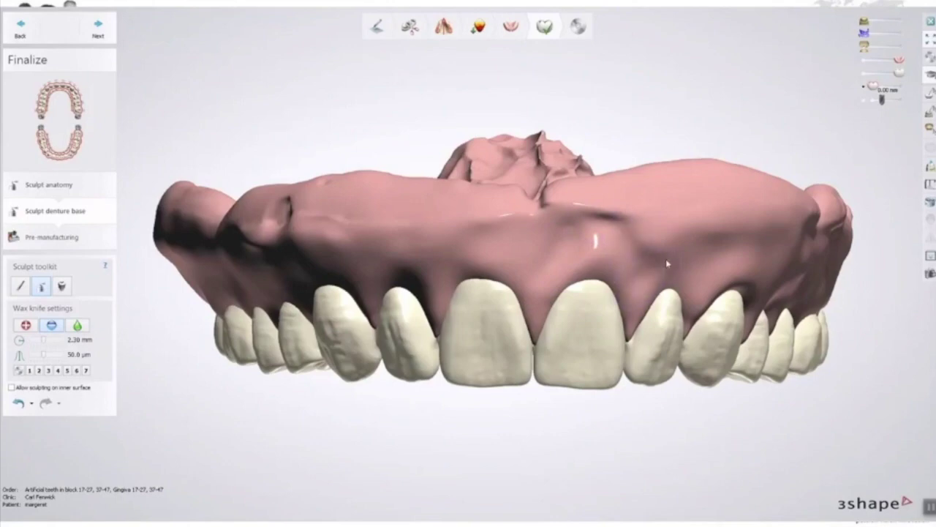
{"action": "left_click_drag", "start_coordinate": [670, 244], "coordinate": [659, 236]}
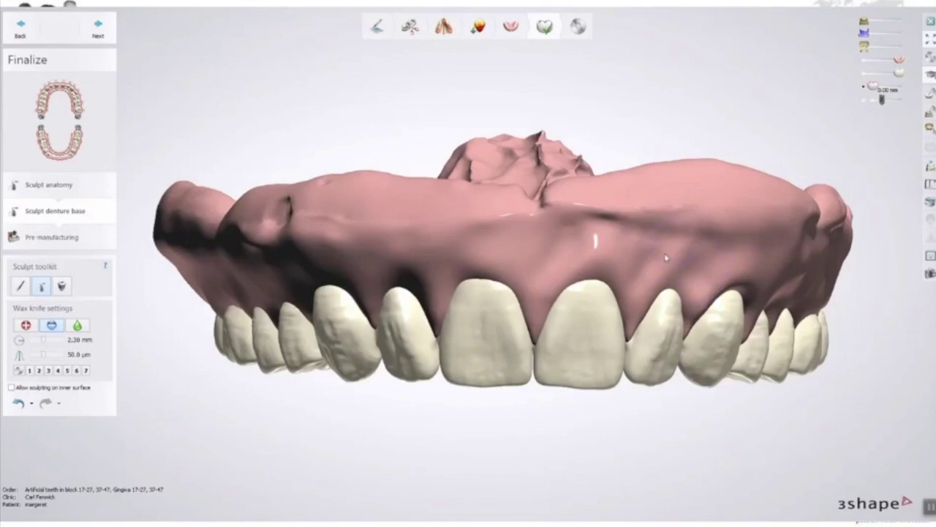
{"action": "right_click_drag", "start_coordinate": [703, 255], "coordinate": [701, 243]}
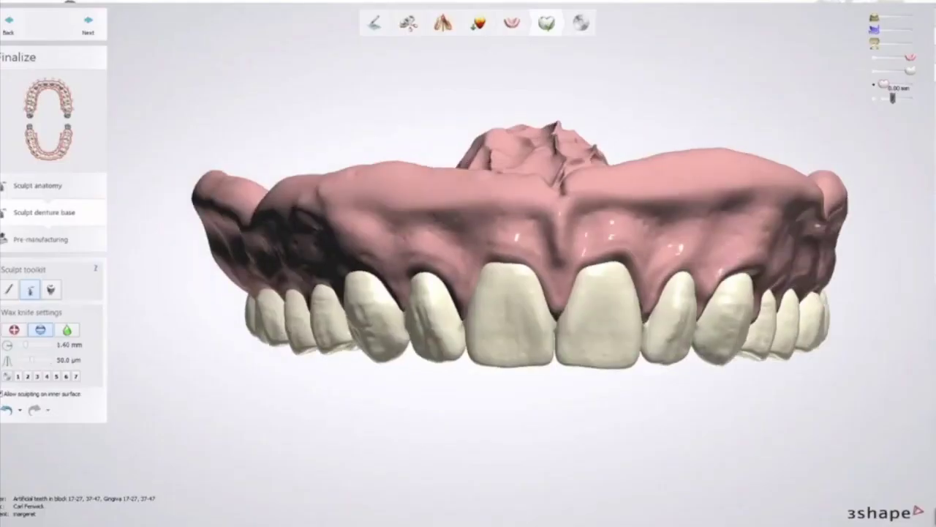
{"action": "right_click_drag", "start_coordinate": [784, 326], "coordinate": [660, 382]}
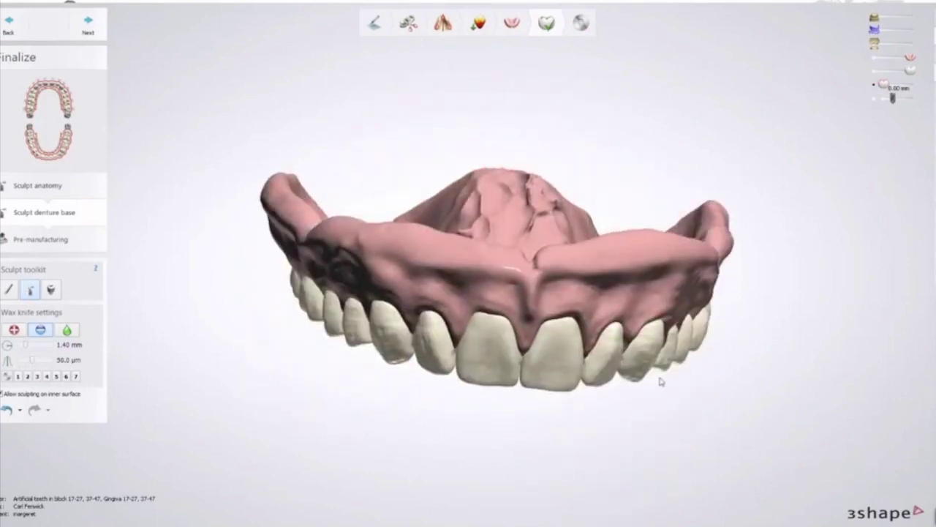